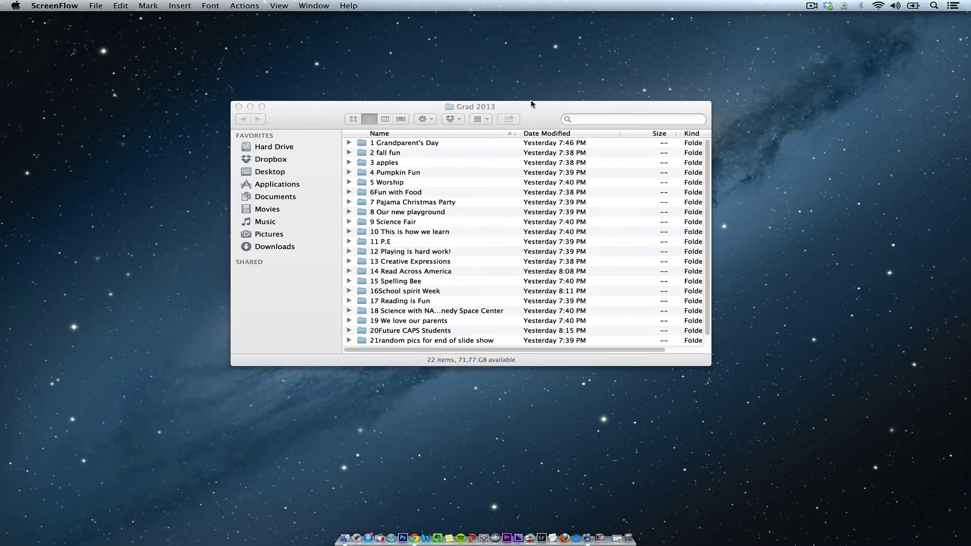
- Move and enlarge the Grad 2013 Finder window to show all its numbered photo folders
left_click_drag(531, 104, 559, 76)
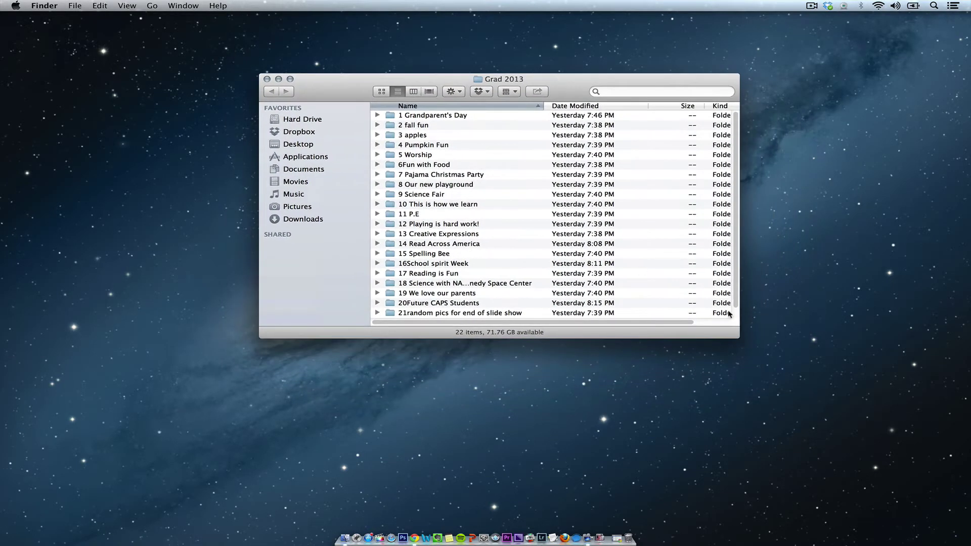
left_click_drag(735, 332, 789, 364)
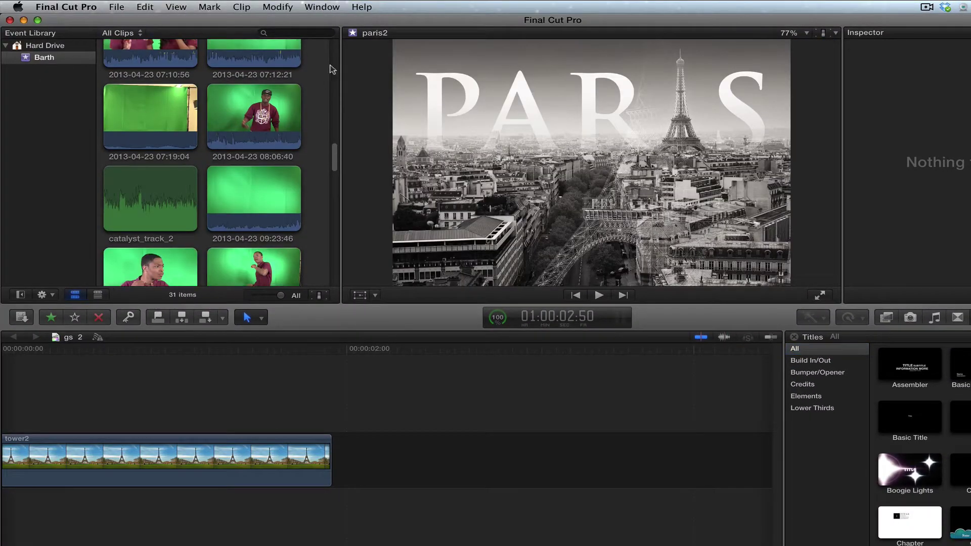
- Add a new empty event called Graduation from the File menu
left_click(51, 112)
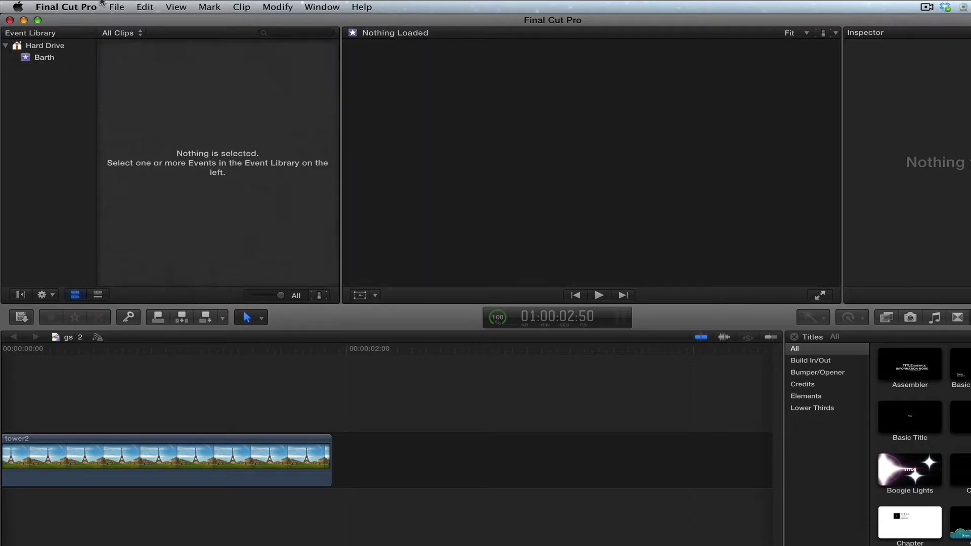
left_click(116, 6)
left_click(143, 51)
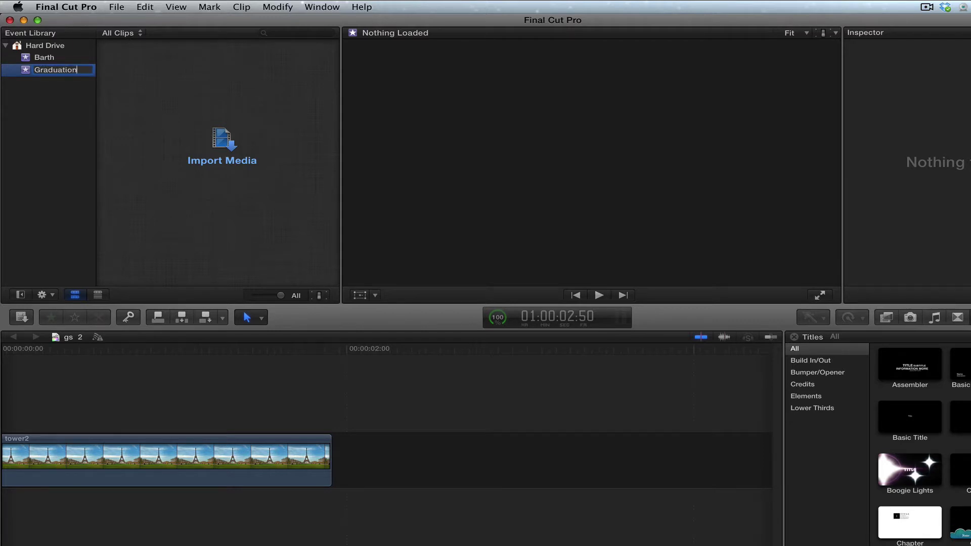
type("Graduation")
key("Return")
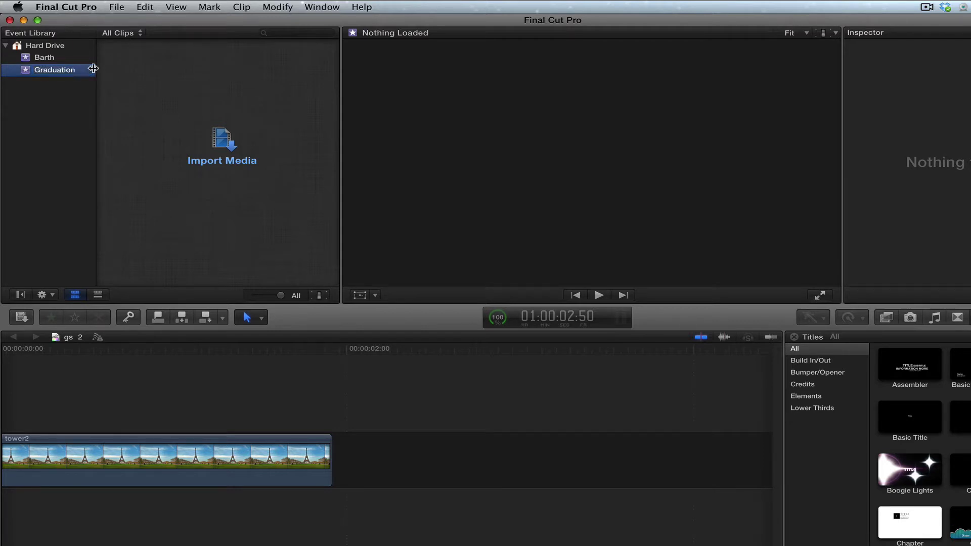
- Import Desktop's Grad 2013 folder as keyword collections, continuing past unsupported files
left_click(222, 144)
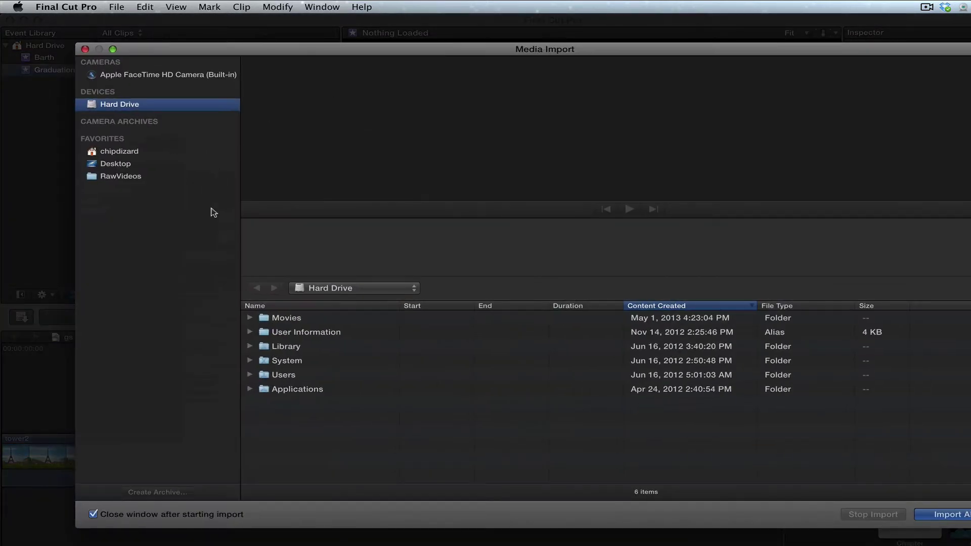
left_click(117, 164)
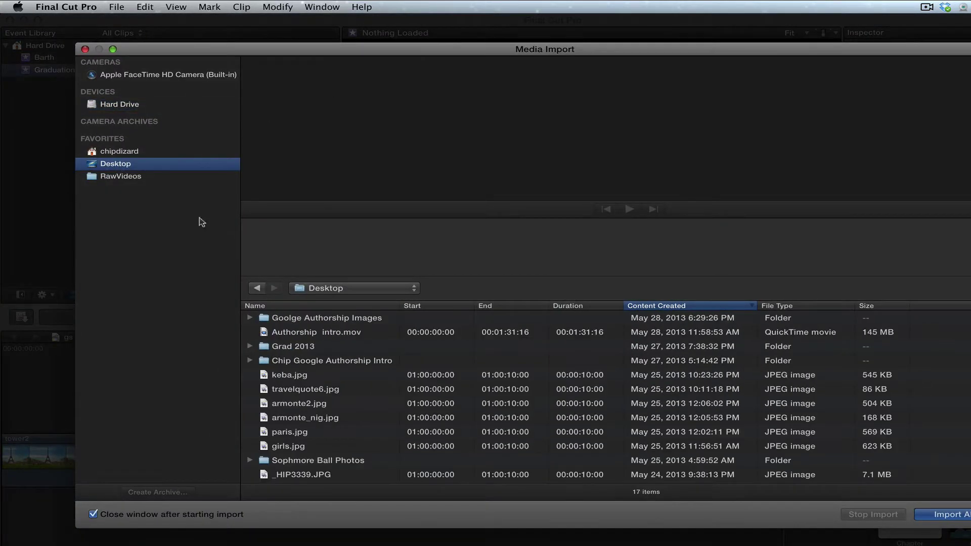
left_click(303, 347)
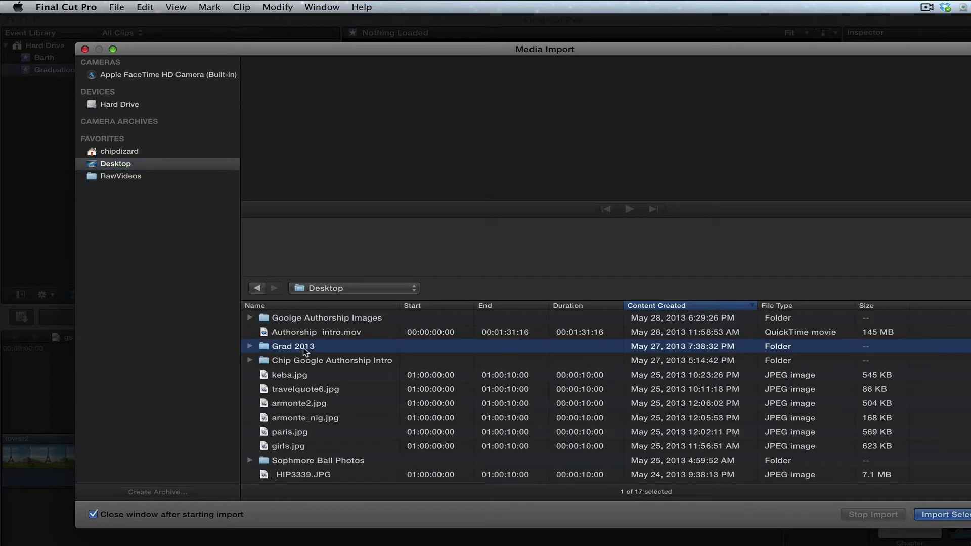
left_click(955, 515)
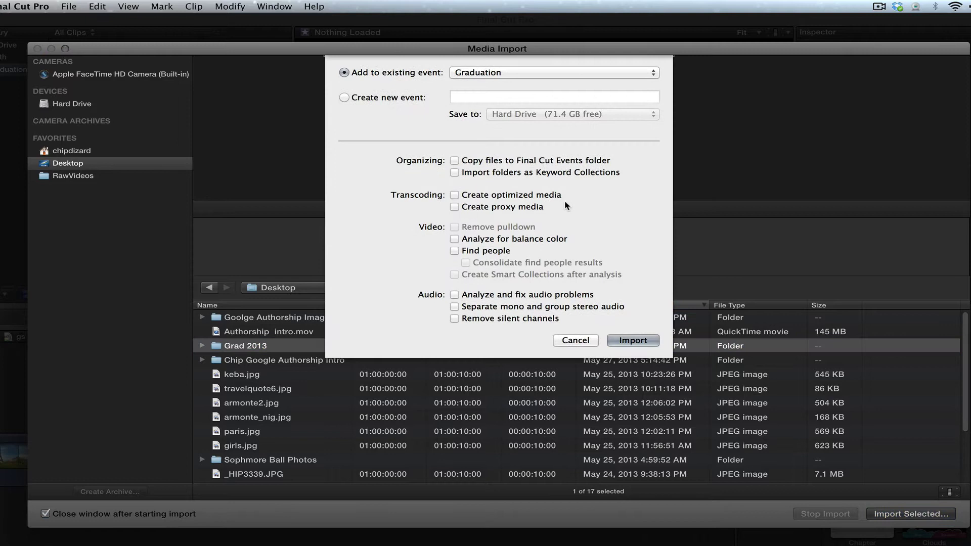
left_click(496, 174)
left_click(628, 342)
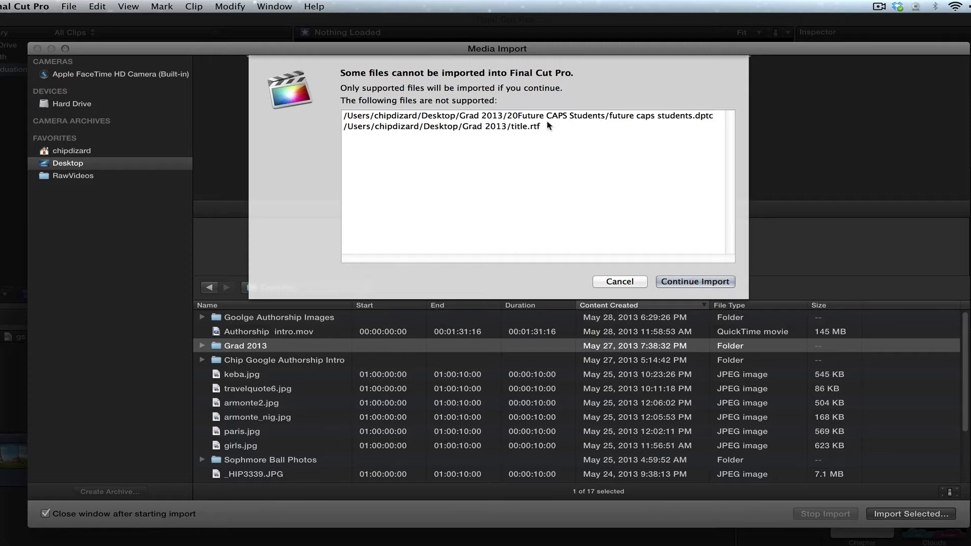
left_click(694, 282)
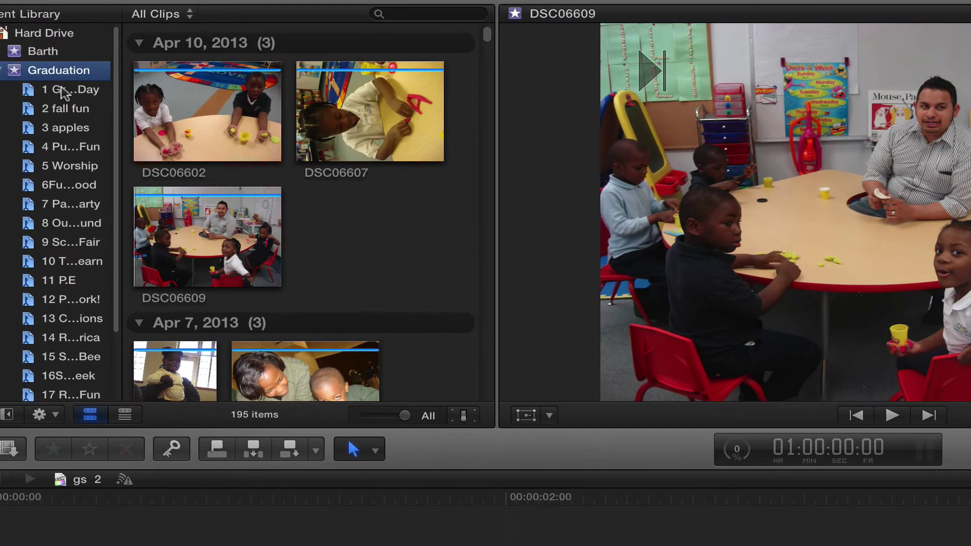
- Browse the first collections: Grandparent's Day, 3 apples, 2 fall fun, 5 Worship and party
left_click(51, 82)
left_click(56, 125)
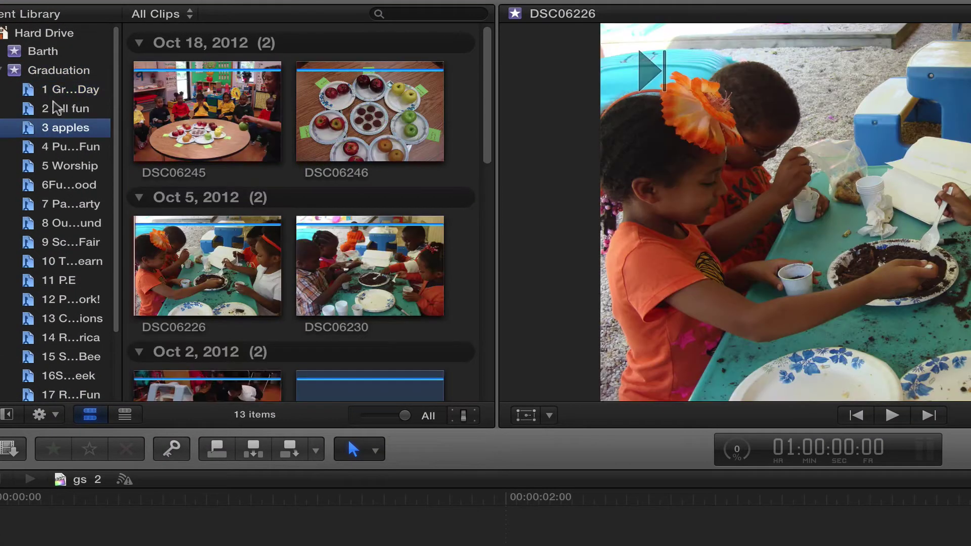
left_click(64, 108)
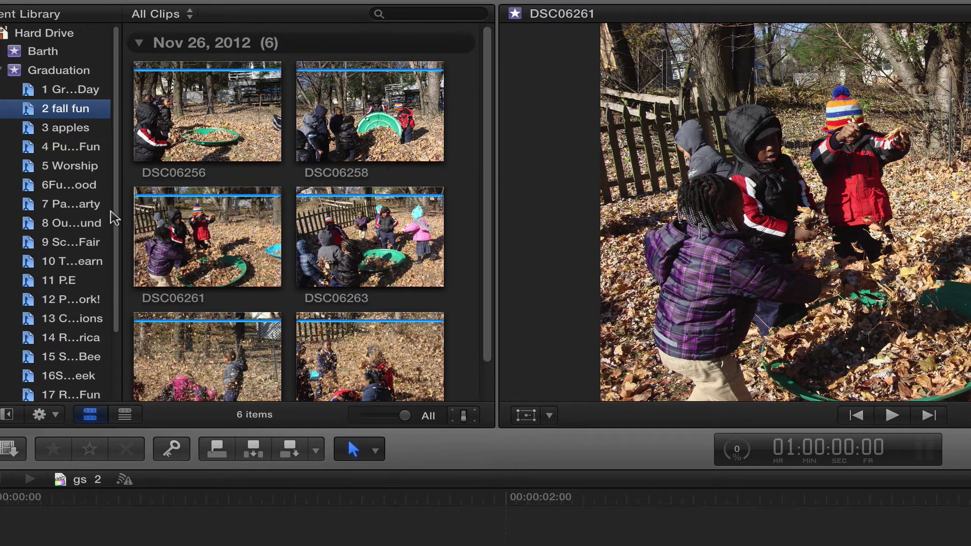
scroll(114, 219, "down", 3)
scroll(96, 35, "up", 3)
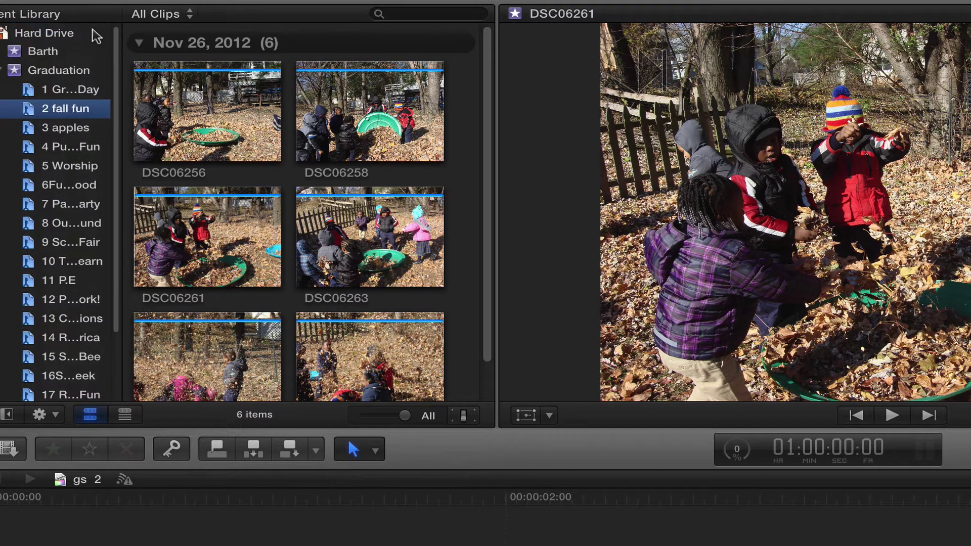
left_click(55, 163)
left_click(56, 206)
- Check the twelfth through sixteenth collections, then return to the first collection's 11 photos
left_click(78, 304)
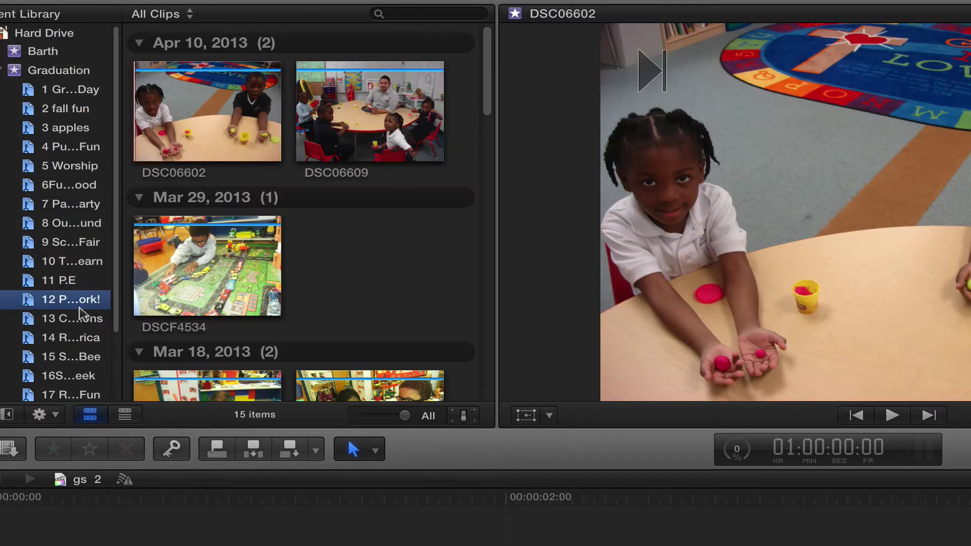
left_click(81, 318)
left_click(71, 356)
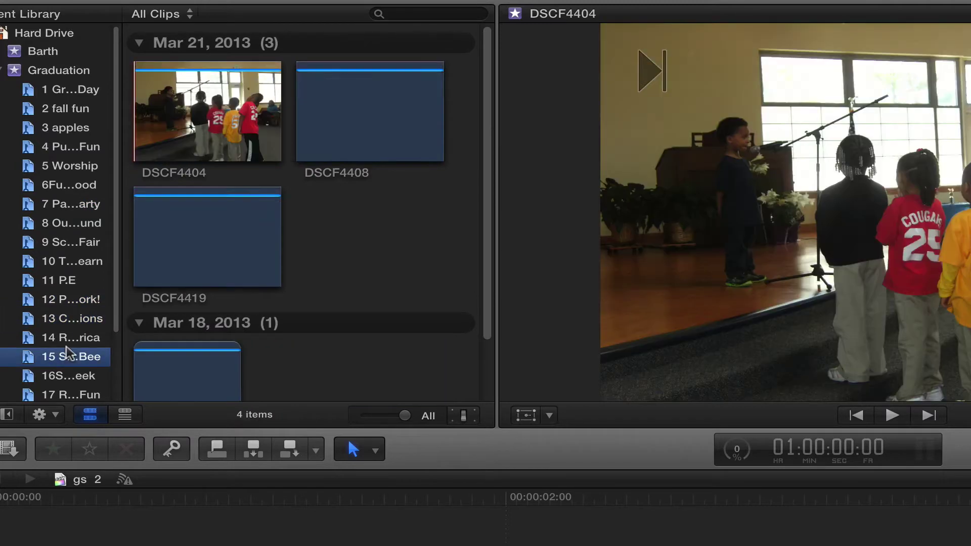
left_click(68, 377)
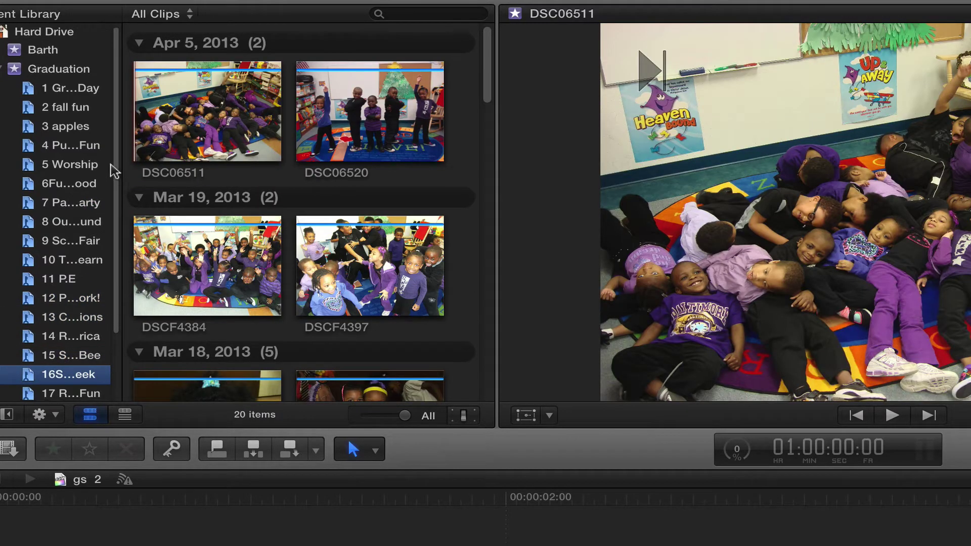
scroll(104, 134, "up", 1)
left_click(58, 72)
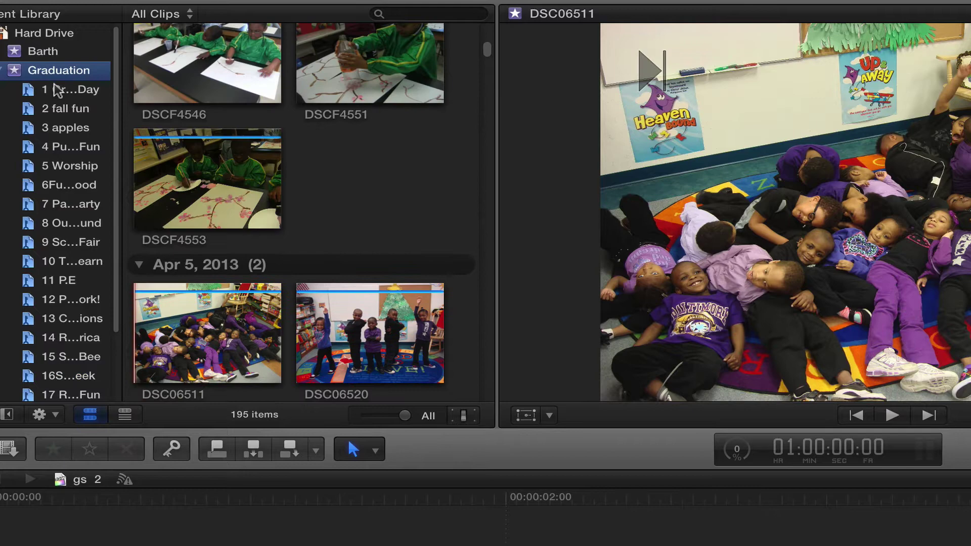
left_click(63, 90)
left_click(76, 499)
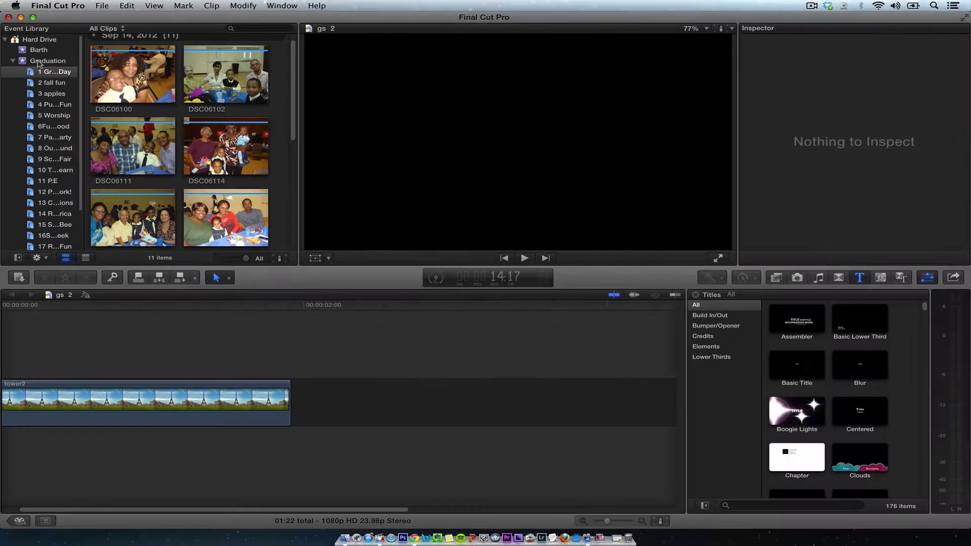
- Create the Rough Cut 1 project, then show the first collection and select DSC06100
left_click(48, 62)
left_click(102, 5)
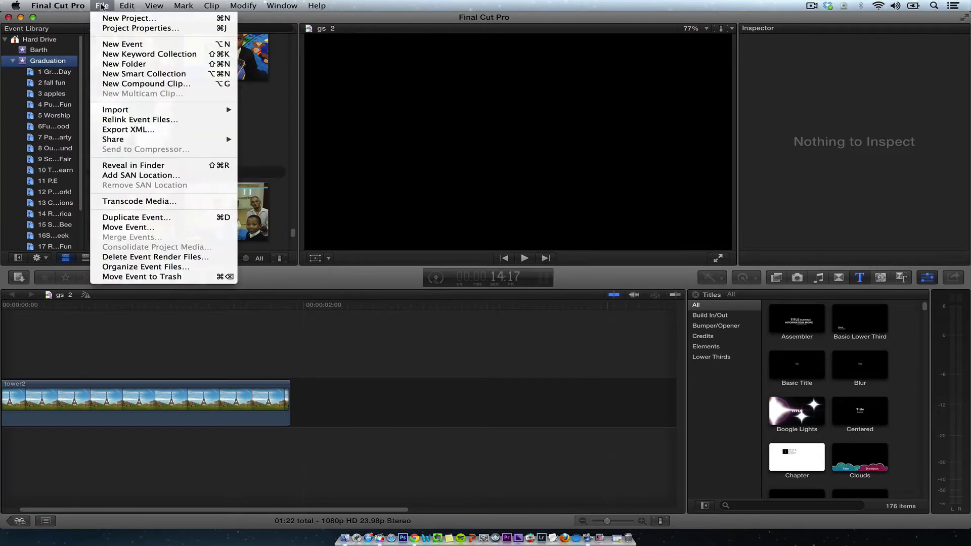
left_click(108, 19)
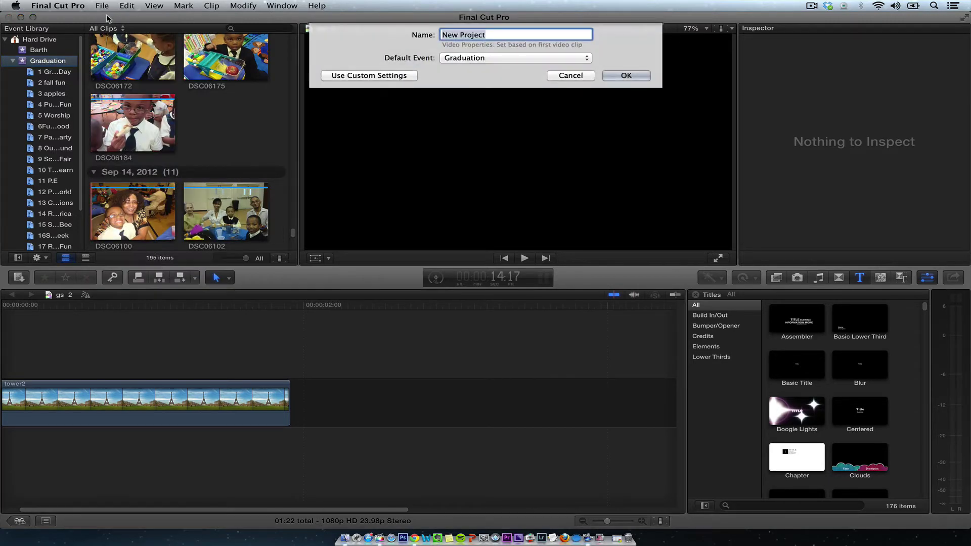
type("Rough Cut 1")
key("Return")
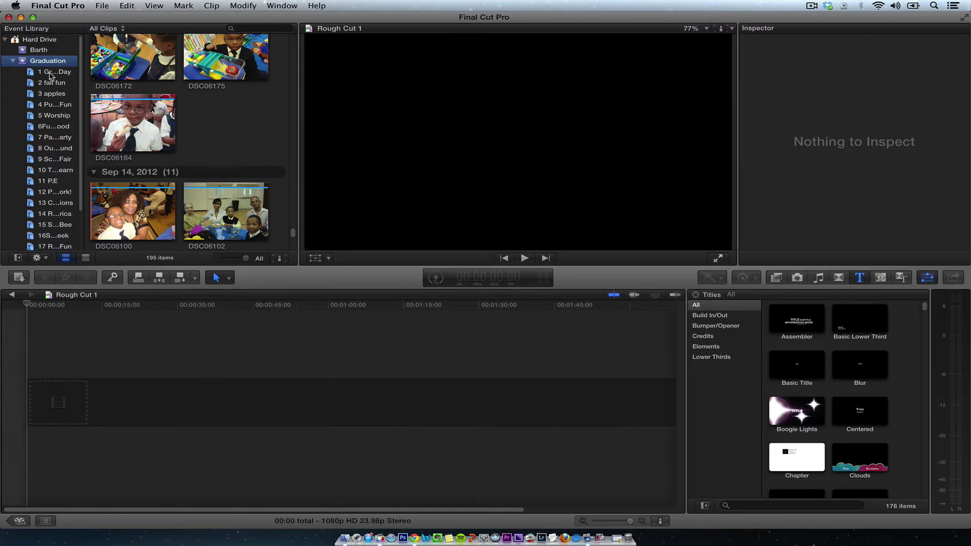
left_click(49, 74)
left_click(133, 66)
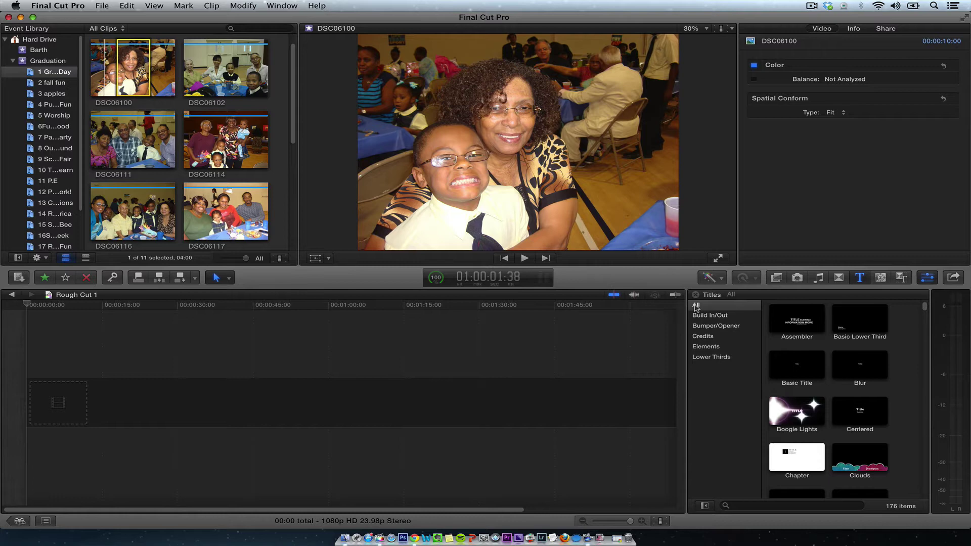
- Add a Basic Title card to Rough Cut 1, accepting 1080p HD video properties
left_click(805, 375)
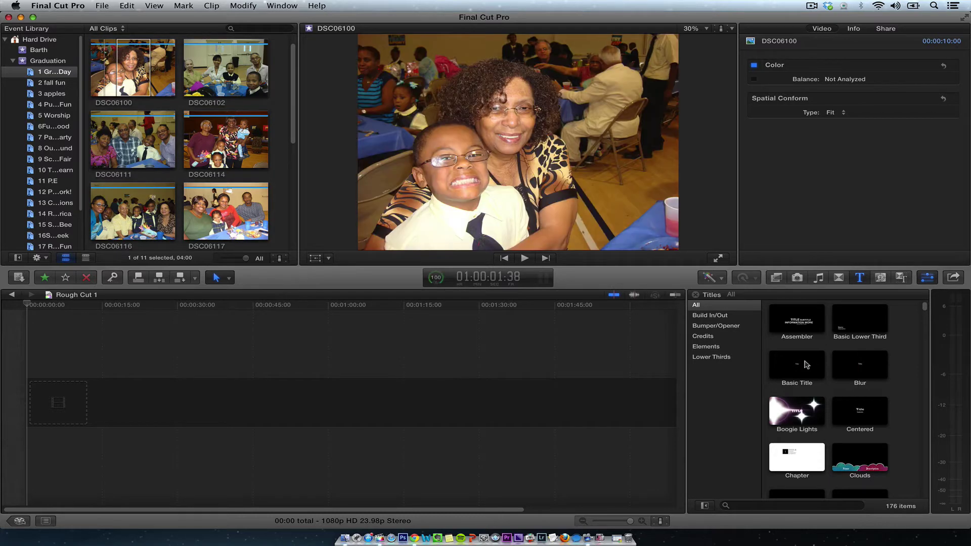
left_click_drag(804, 364, 60, 404)
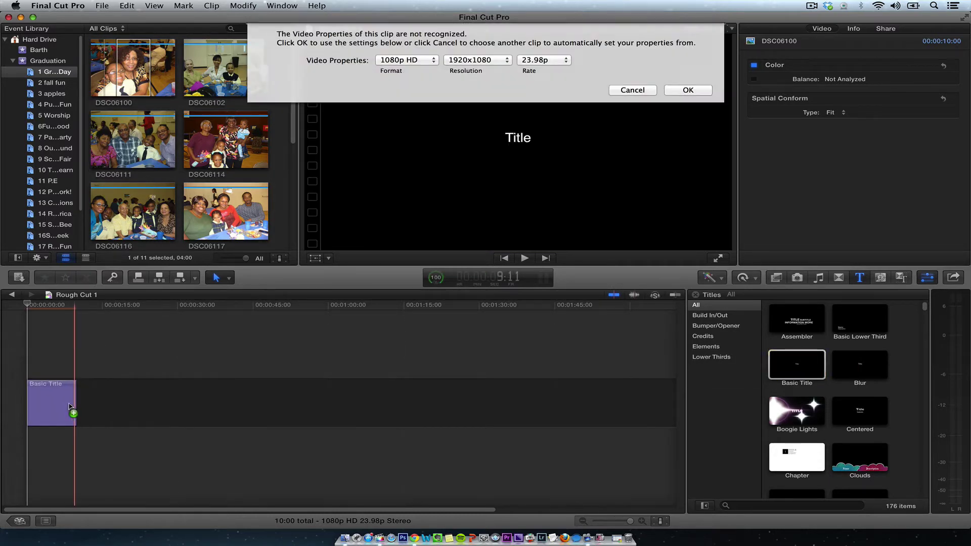
left_click(687, 90)
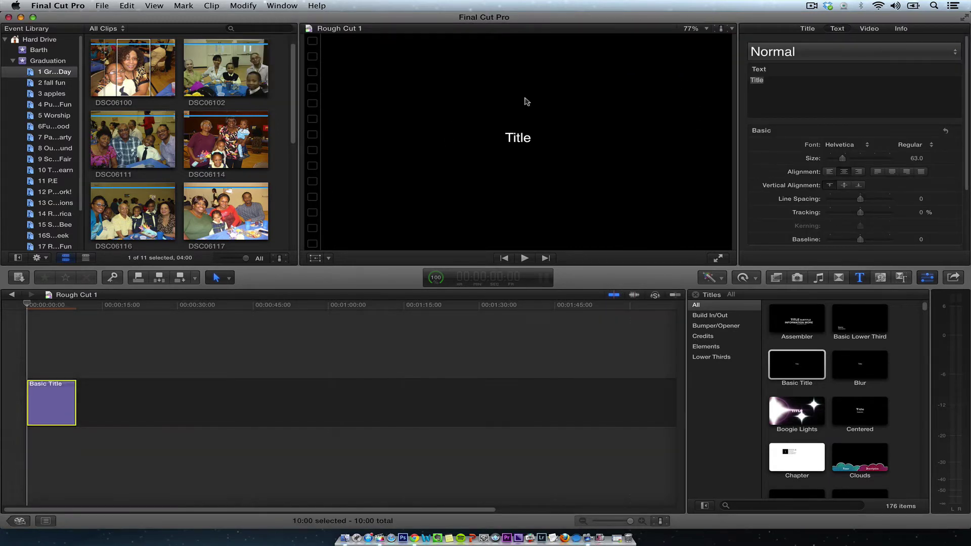
- Change the title card's text to "Grandparent's Day"
double_click(521, 138)
type("Gr")
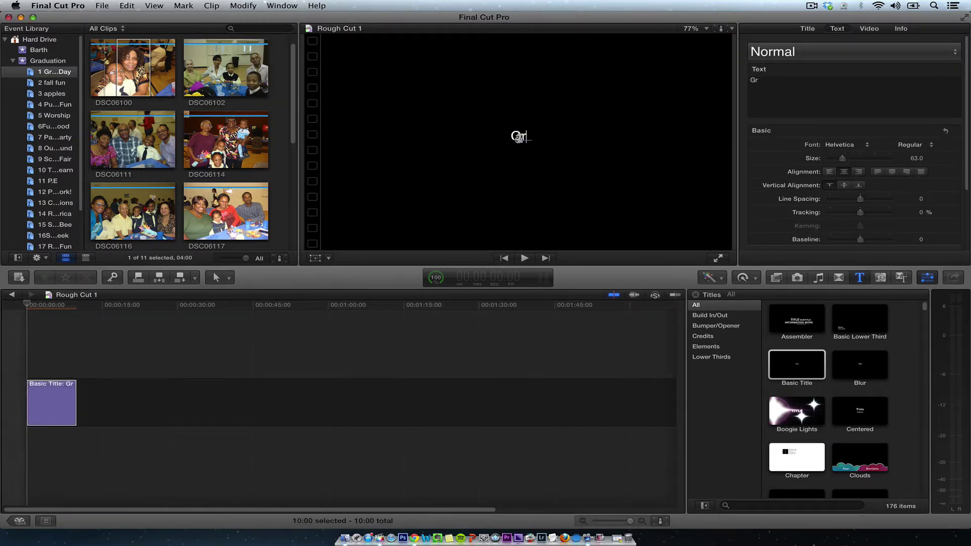
type("andparent's")
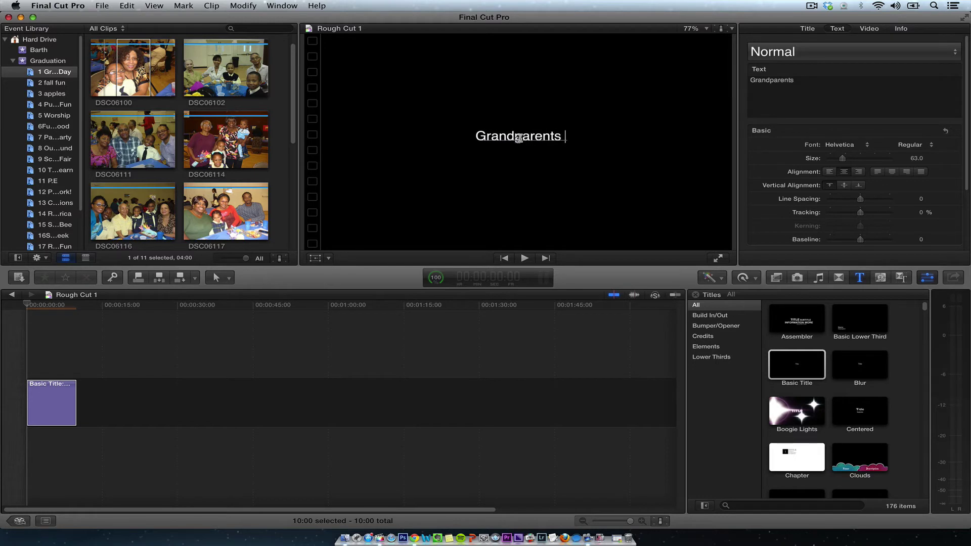
key("BackSpace")
type("'s Day")
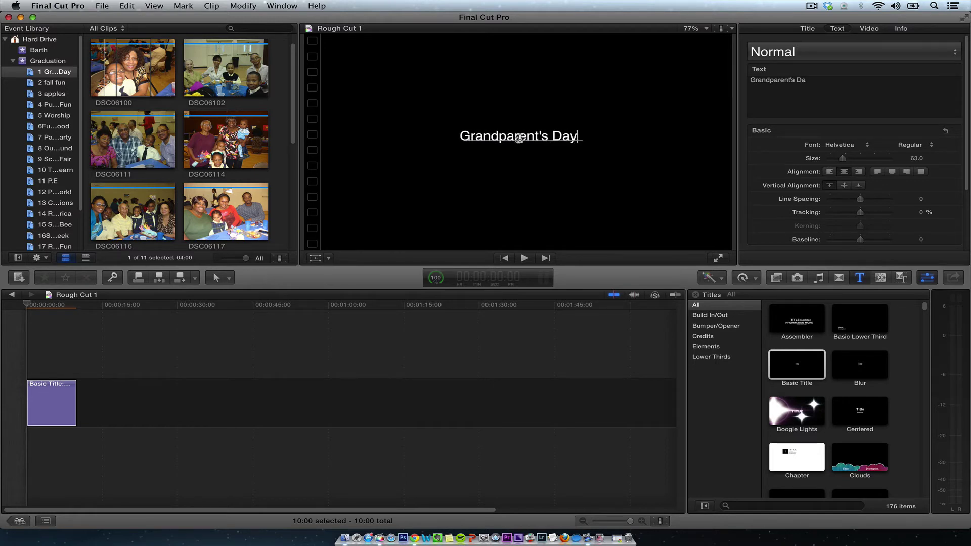
left_click(121, 57)
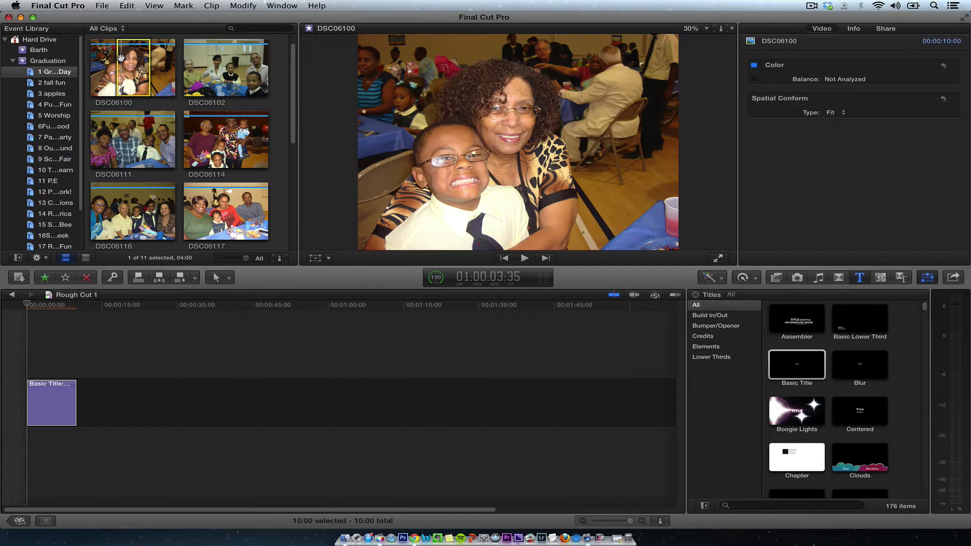
- Append photos DSC06100, DSC06102, DSC06111, DSC06114, DSC06116 and DSC06117 after the title
key("e")
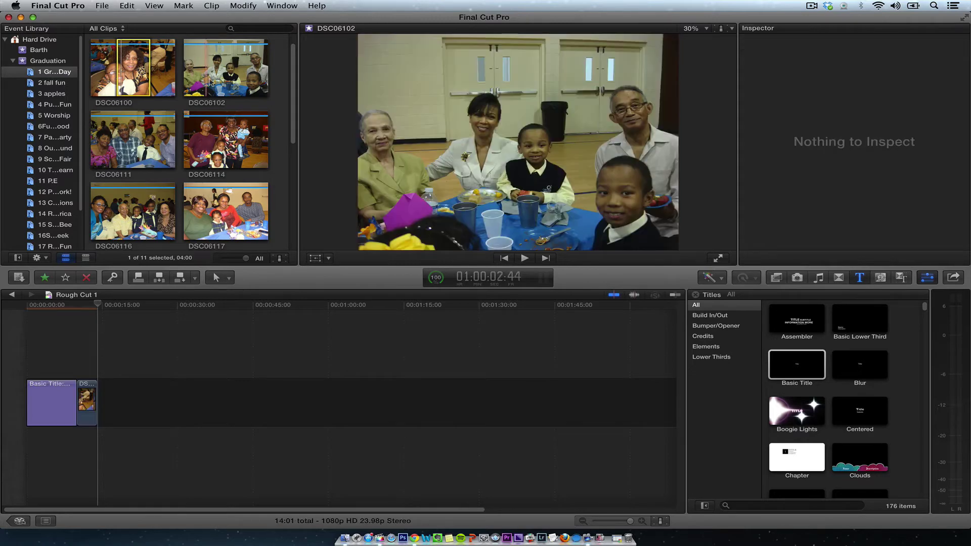
left_click(204, 66)
key("e")
left_click(113, 142)
key("e")
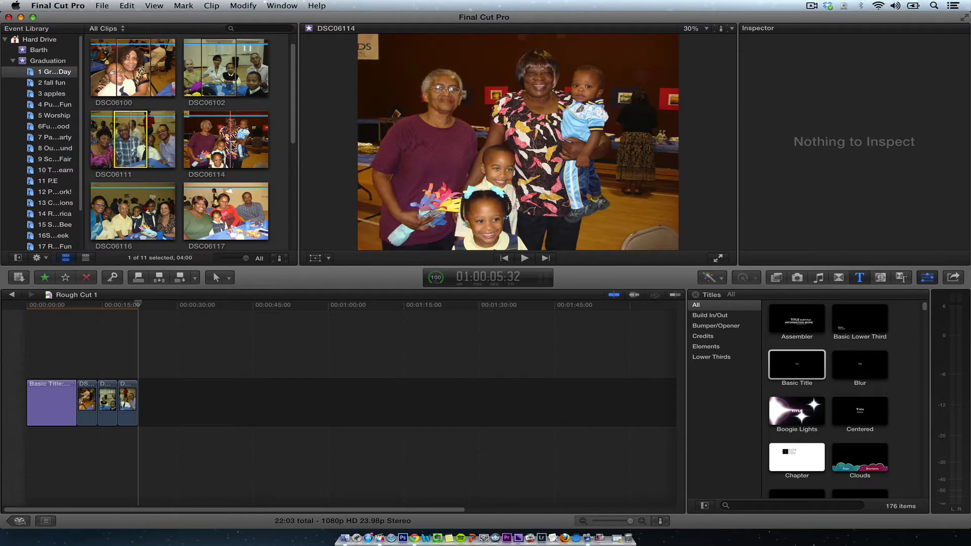
left_click(222, 140)
key("e")
left_click(147, 214)
key("e")
left_click(233, 210)
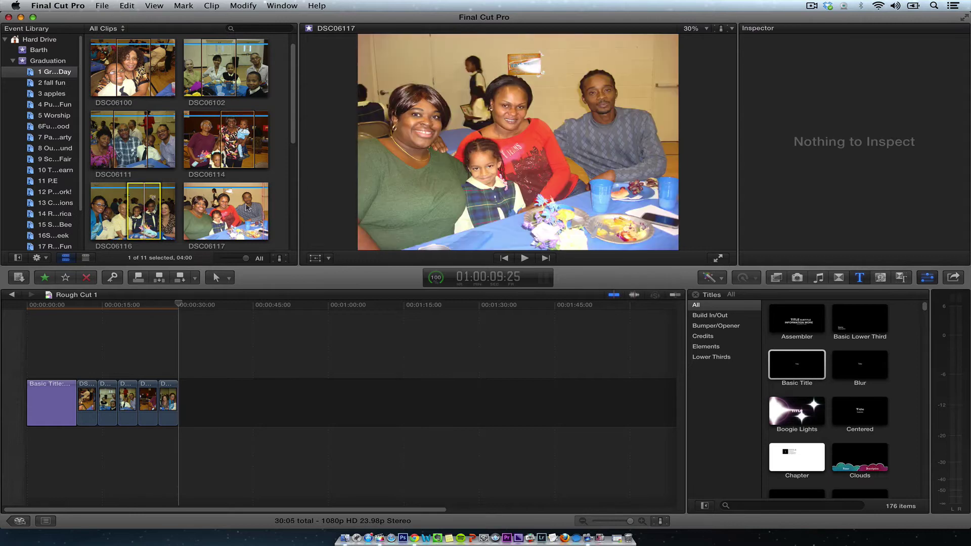
key("e")
- Append the remaining photos DSC06120, DSC06124, DSC06127, DSC06142 and DSC06143
scroll(293, 126, "down", 5)
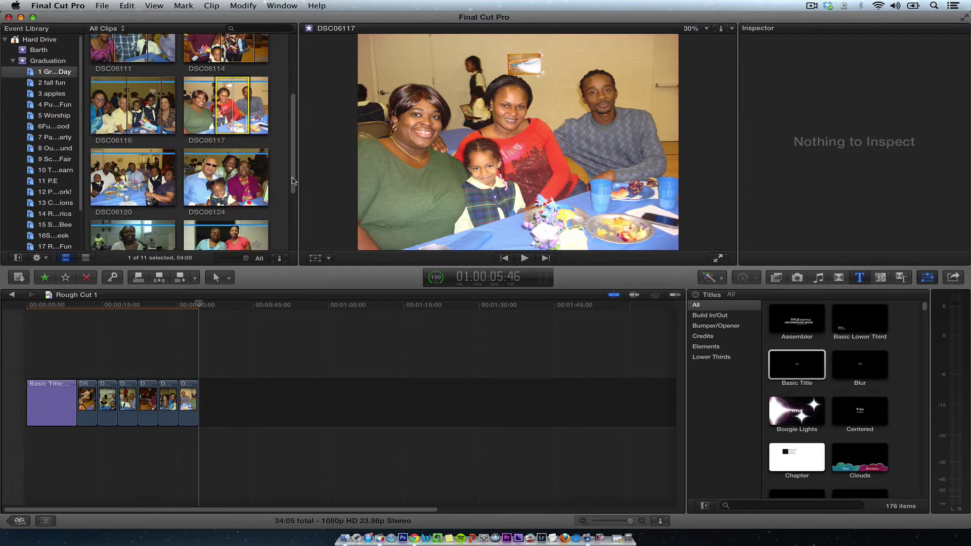
left_click(139, 150)
key("e")
left_click(205, 163)
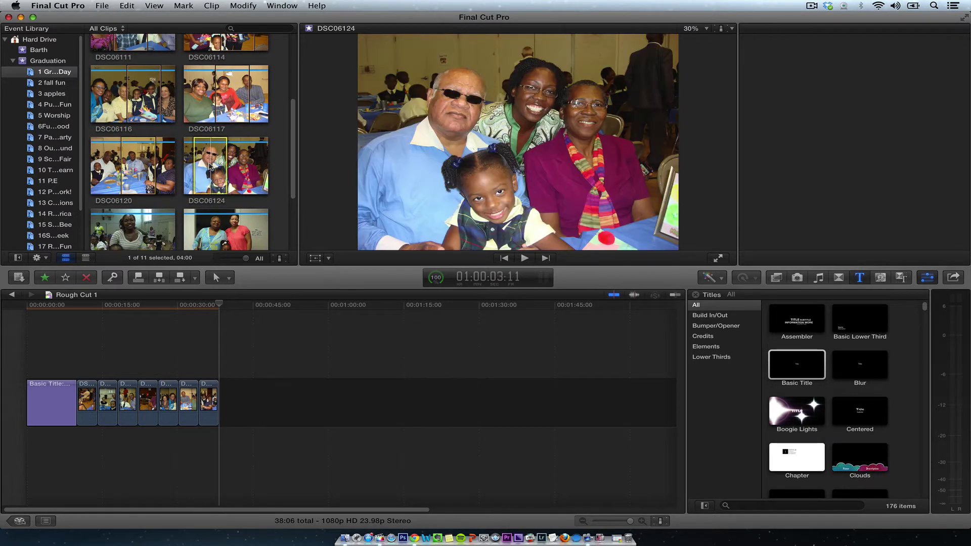
key("e")
left_click(127, 228)
key("e")
left_click(225, 230)
key("e")
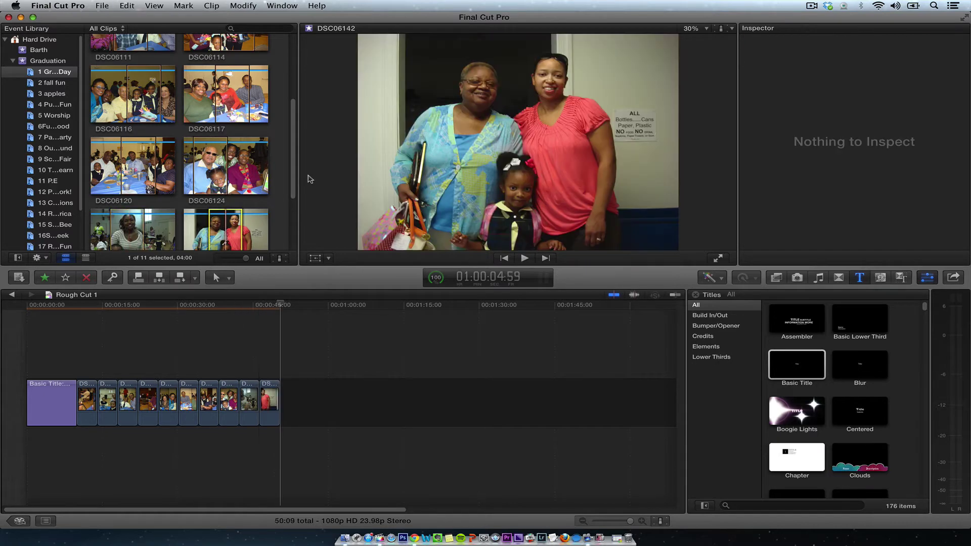
left_click_drag(293, 180, 291, 235)
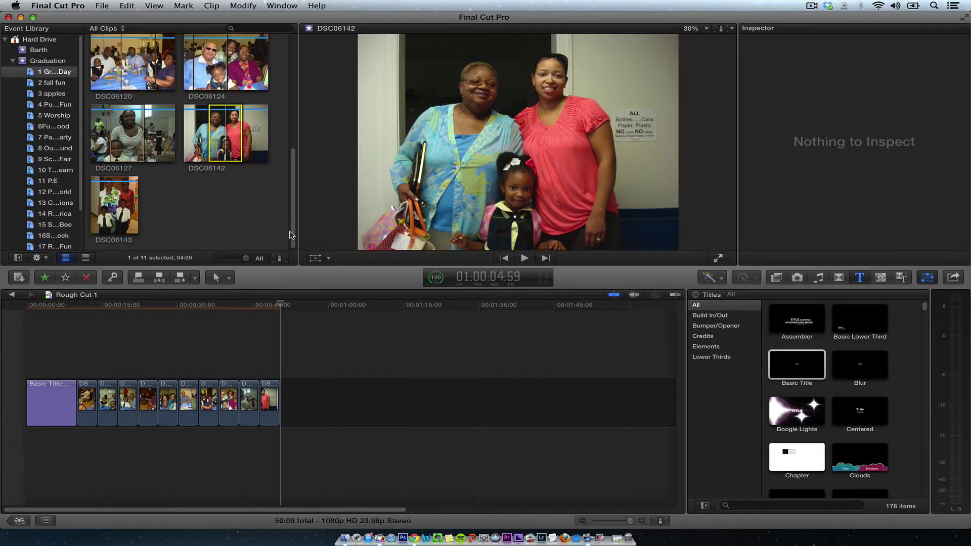
left_click(123, 205)
key("e")
- Review the timeline and shorten the Grandparent's Day title clip
left_click_drag(292, 305, 105, 305)
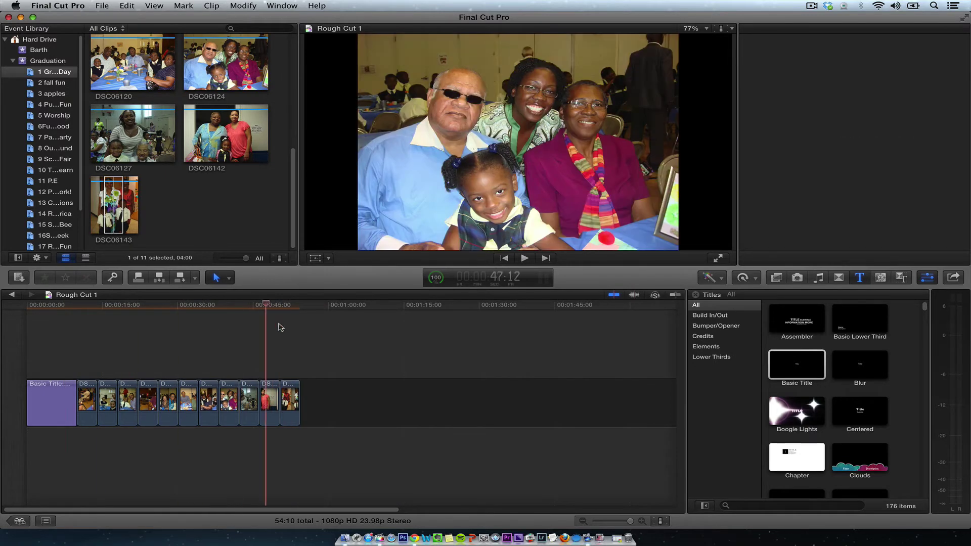
left_click(191, 327)
left_click_drag(76, 401, 51, 401)
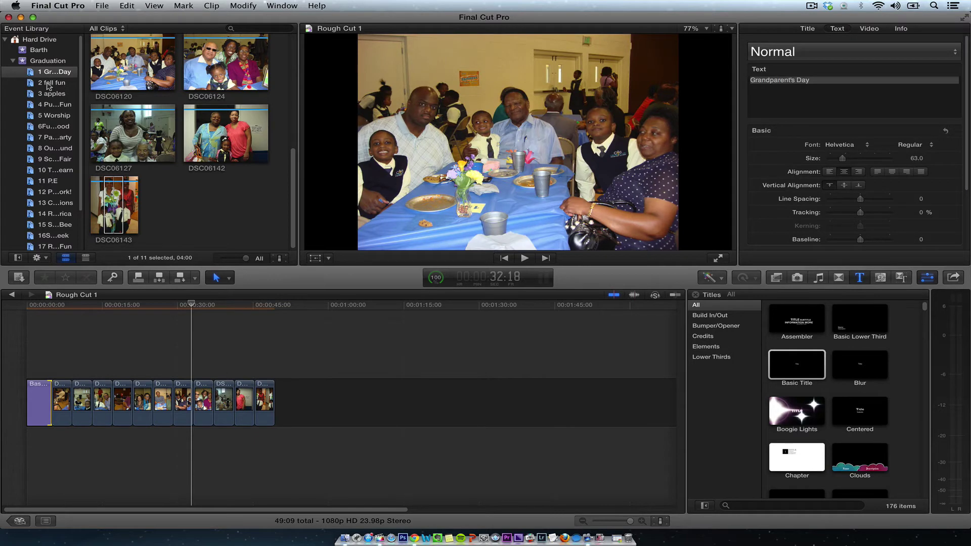
left_click(50, 83)
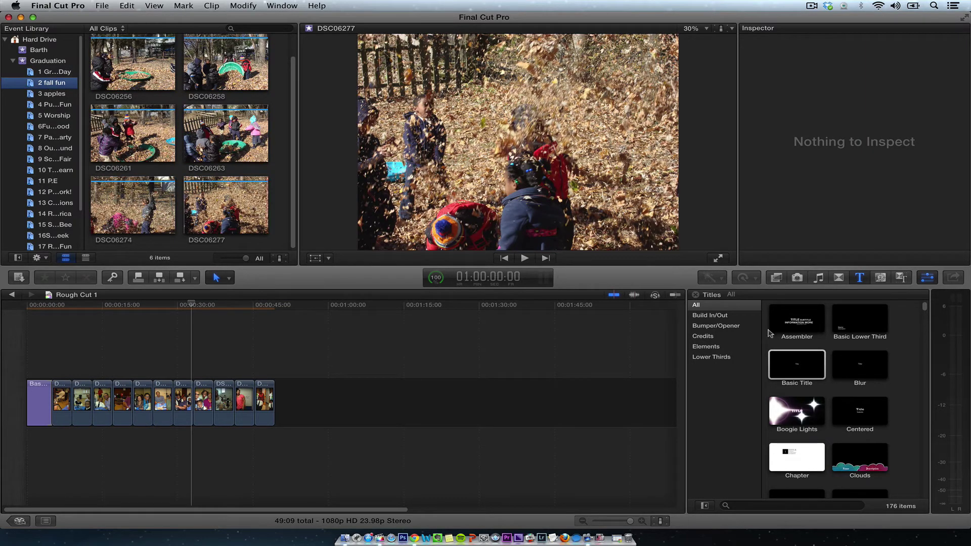
- Add a Basic Title at the timeline end and change its text to "Fall Fun"
left_click_drag(794, 364, 503, 364)
left_click(302, 399)
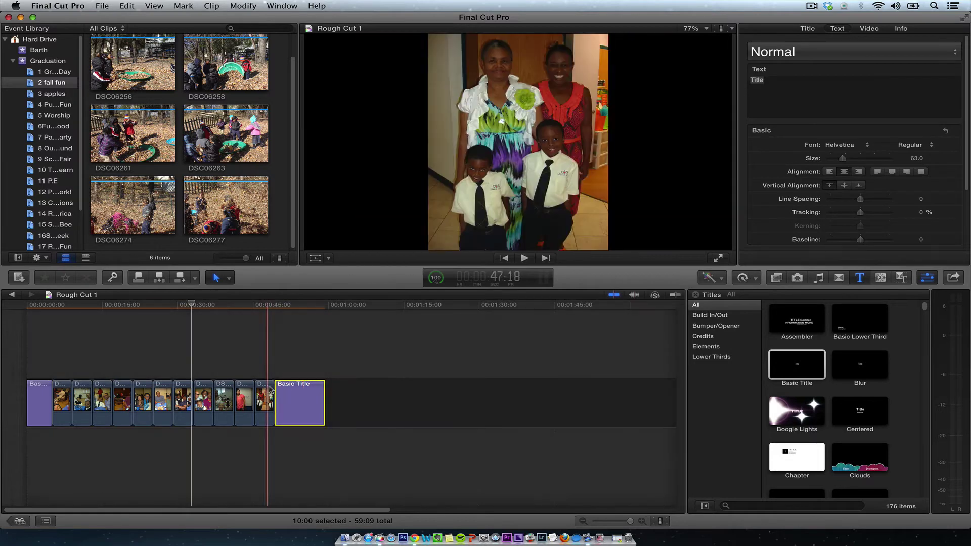
left_click(325, 394)
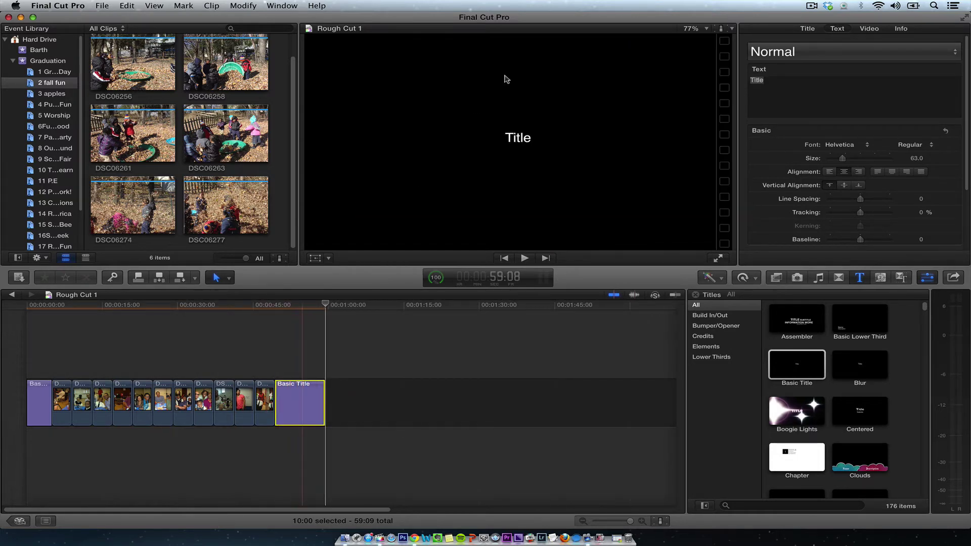
double_click(520, 137)
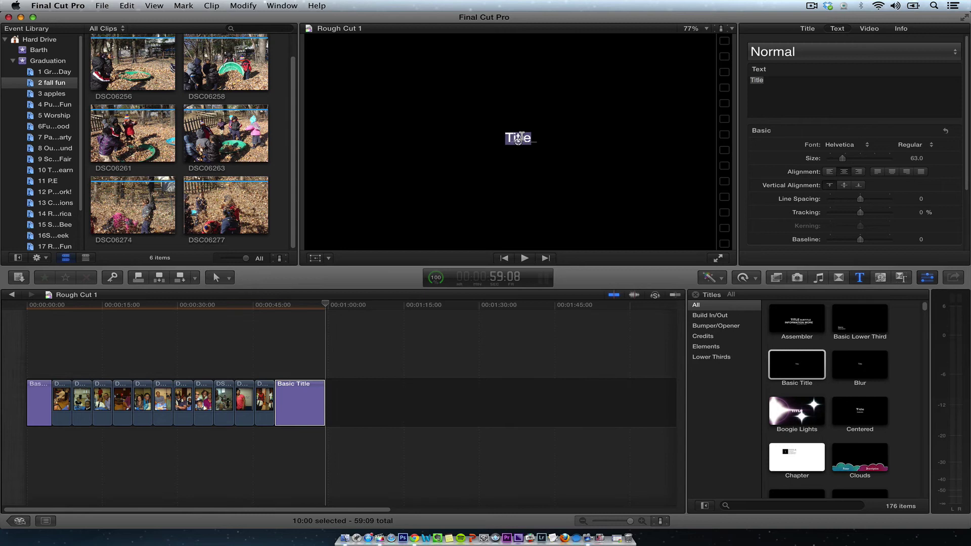
type("Fall Fun")
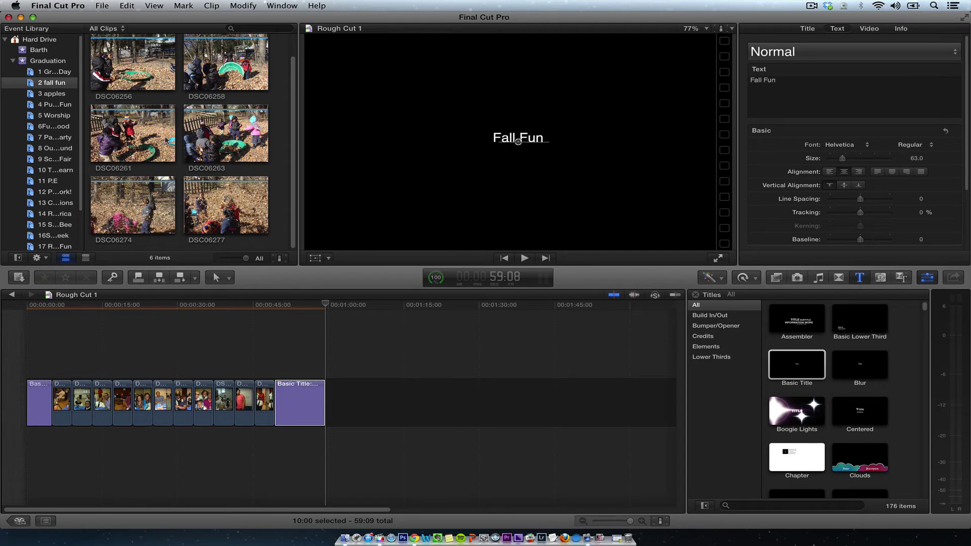
left_click(101, 63)
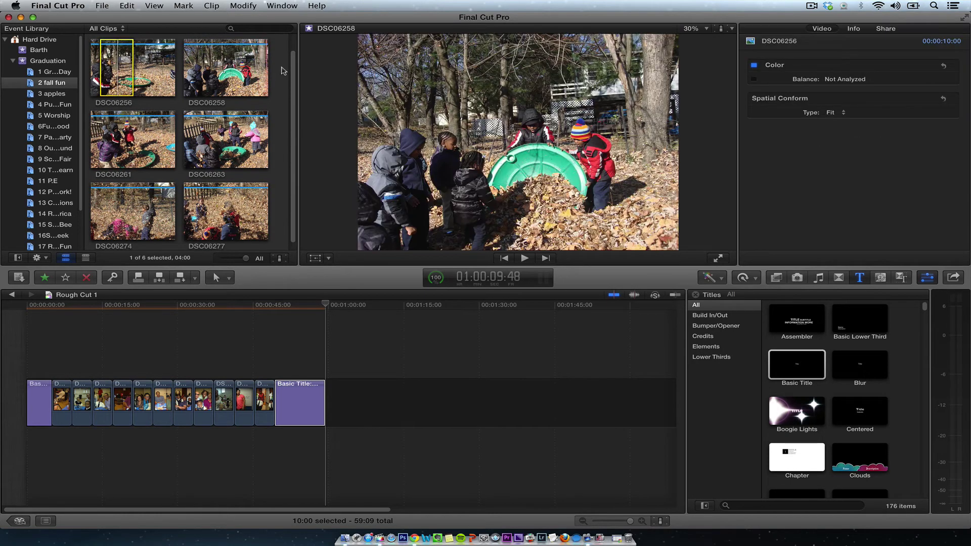
- Append all six fall fun photos after the Fall Fun title and shorten clip DSC06258
key("super+a")
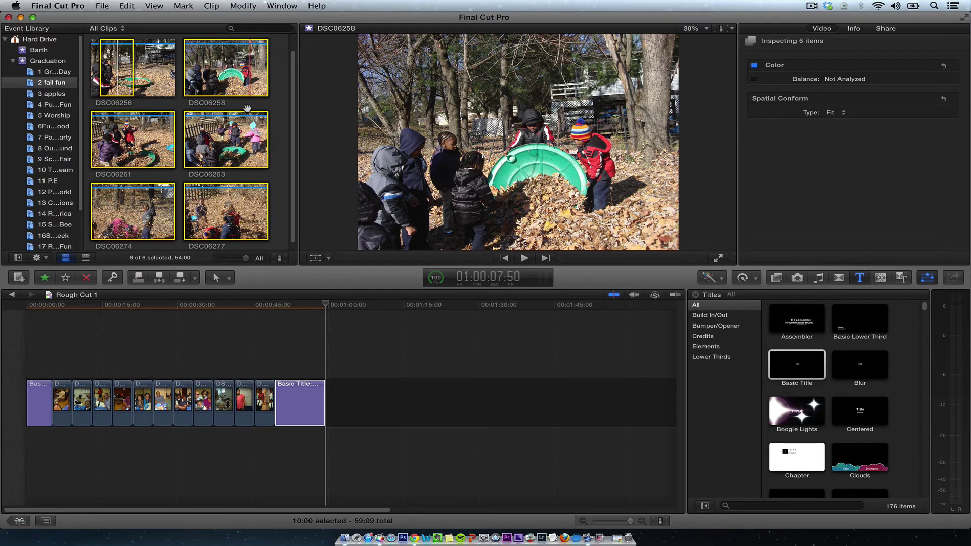
key("e")
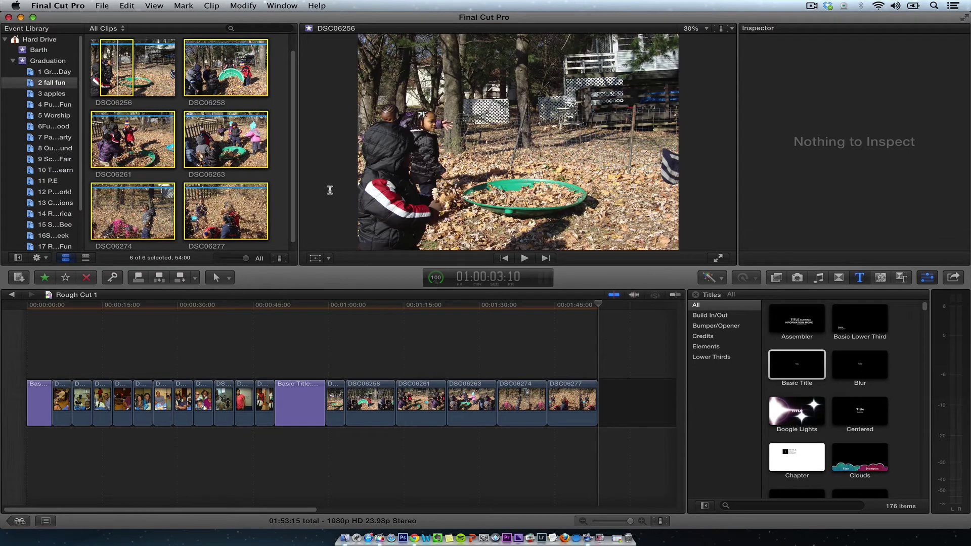
left_click(342, 306)
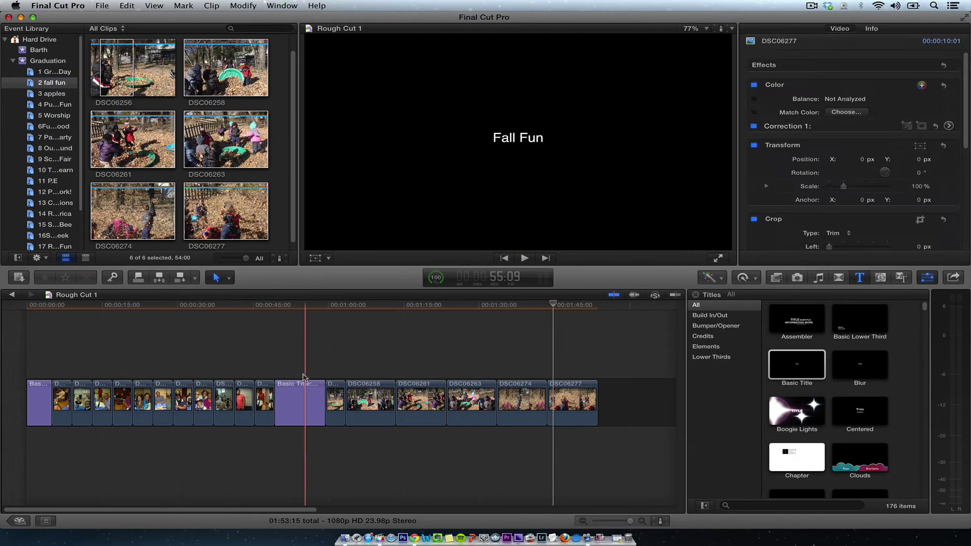
left_click(329, 355)
left_click_drag(395, 397, 429, 392)
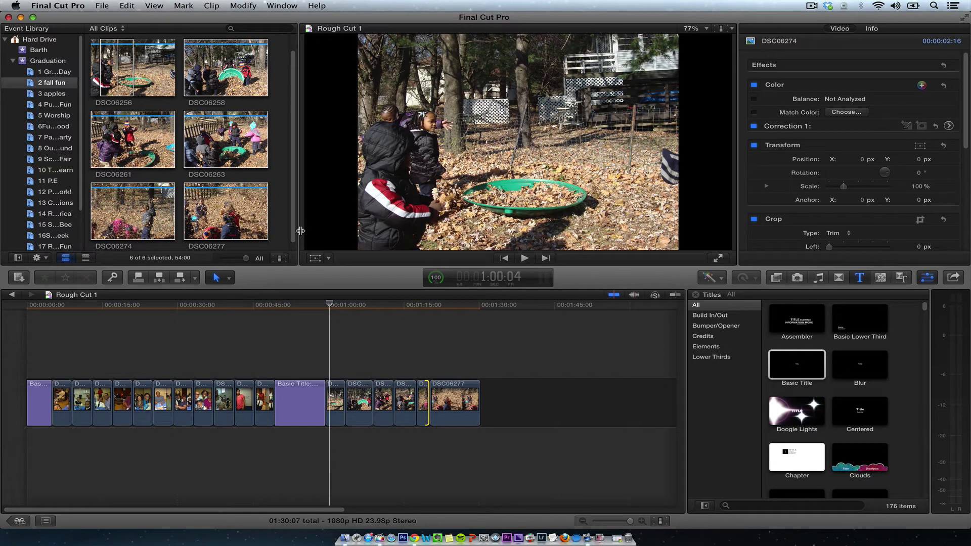
left_click(55, 6)
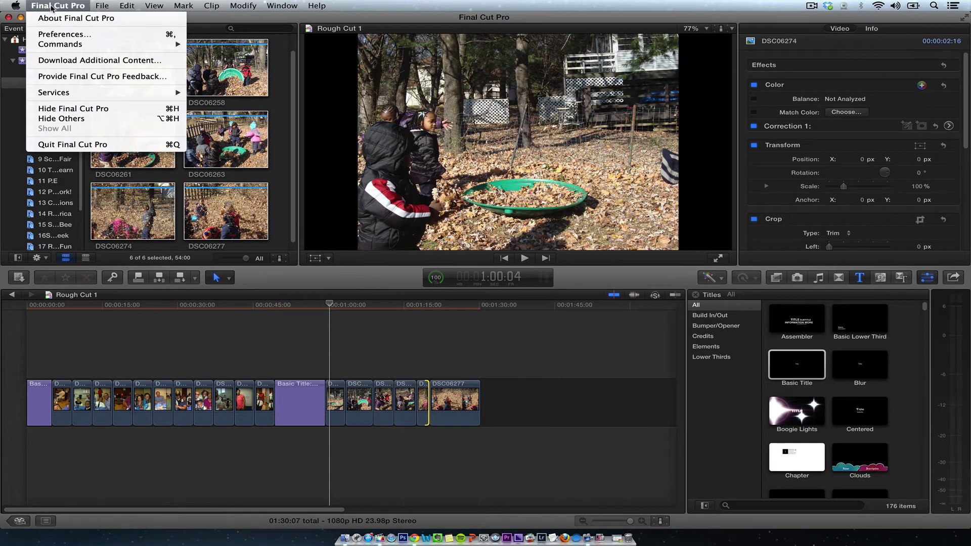
- Confirm the Editing preferences give stills a 4.00-second duration, then close Preferences
left_click(84, 35)
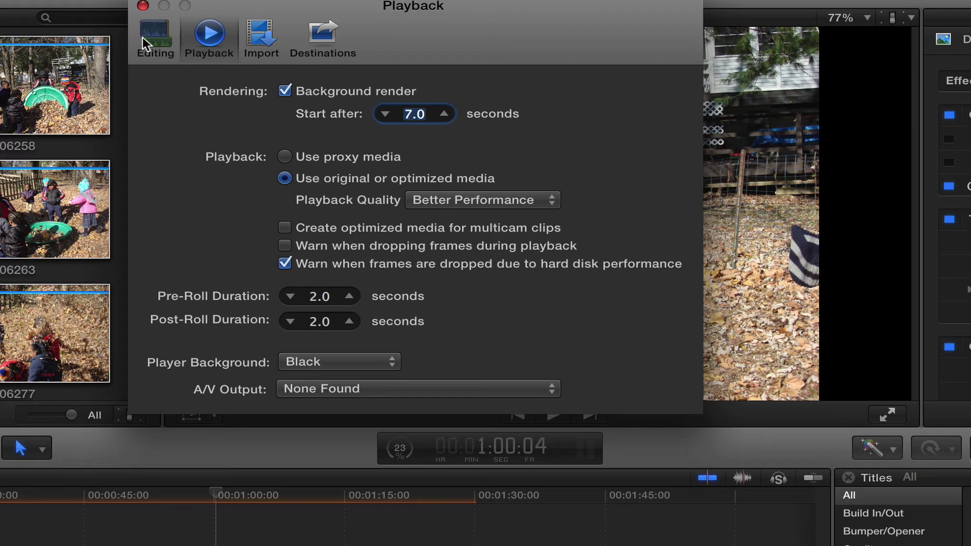
left_click(143, 37)
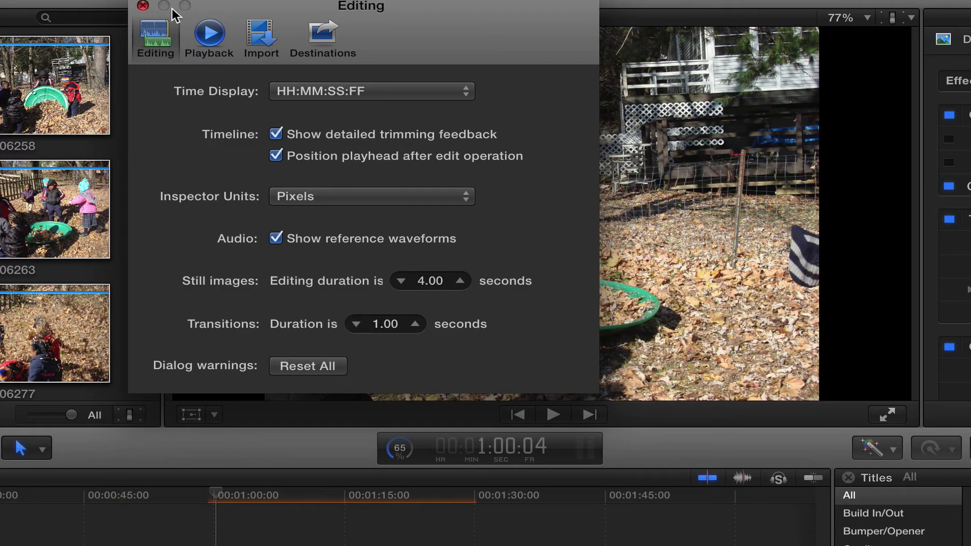
left_click(143, 5)
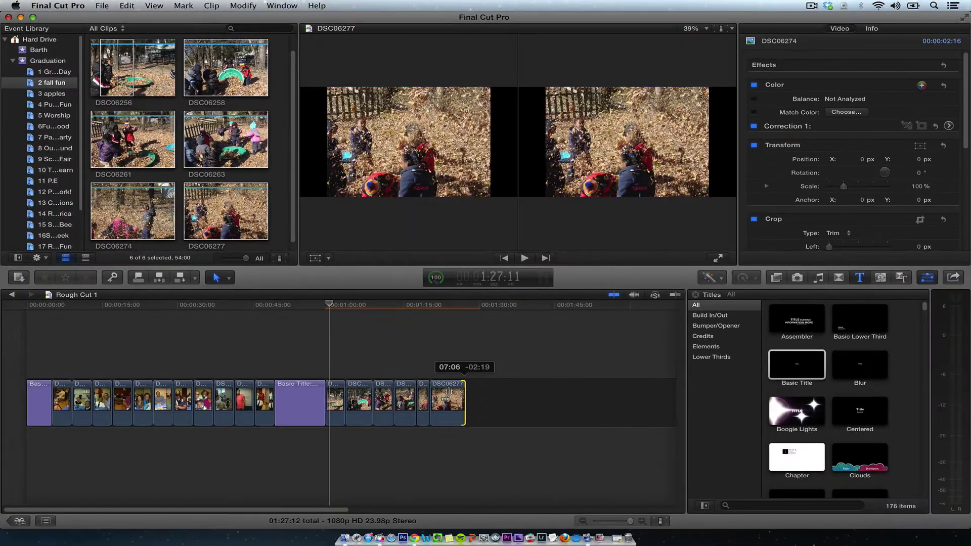
- Trim the last photo and the Fall Fun title card so Rough Cut 1 runs 1:18:16
left_click_drag(466, 398, 444, 394)
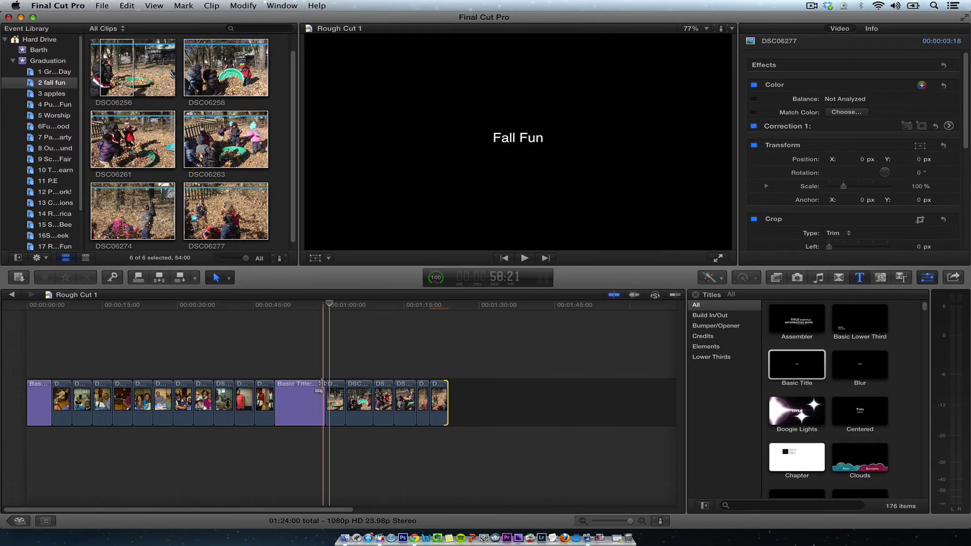
left_click_drag(319, 384, 298, 383)
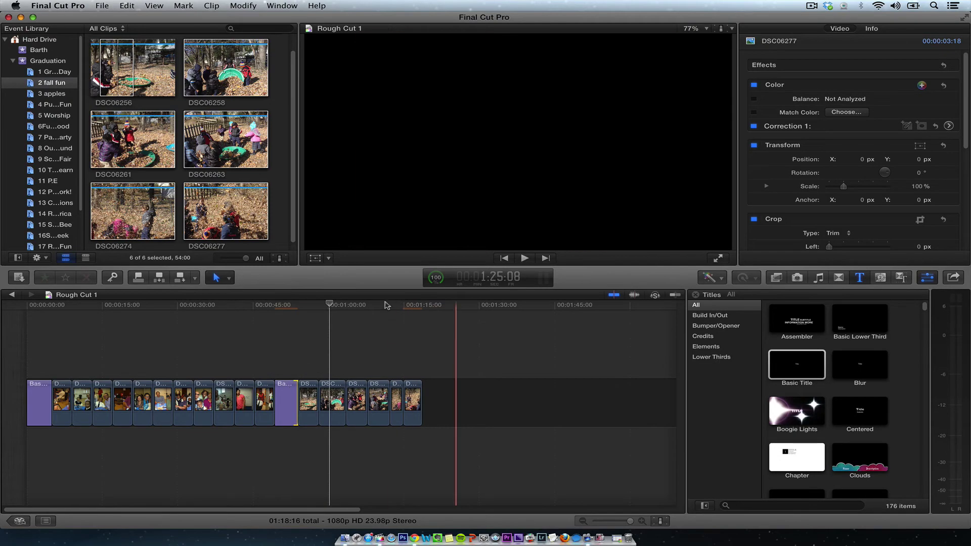
left_click(413, 402)
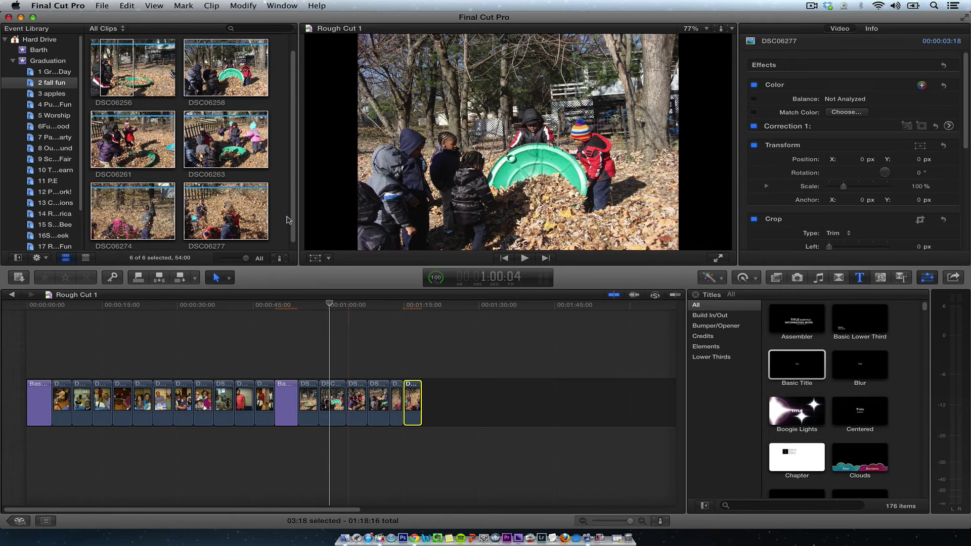
- Enable the Crop controls on the selected last photo
left_click(322, 256)
left_click(358, 283)
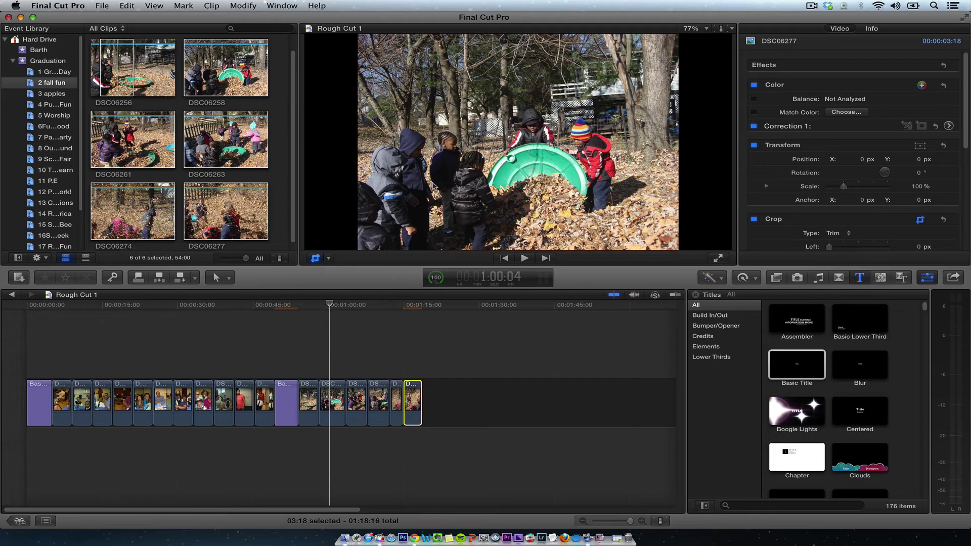
left_click(315, 258)
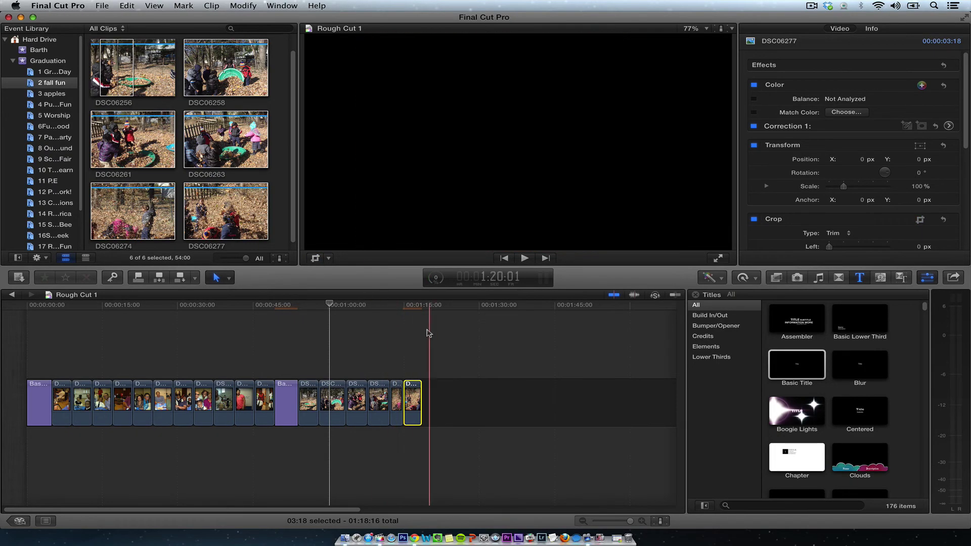
left_click(315, 258)
- Apply Ken Burns motion to the last photo in the timeline
left_click(414, 400)
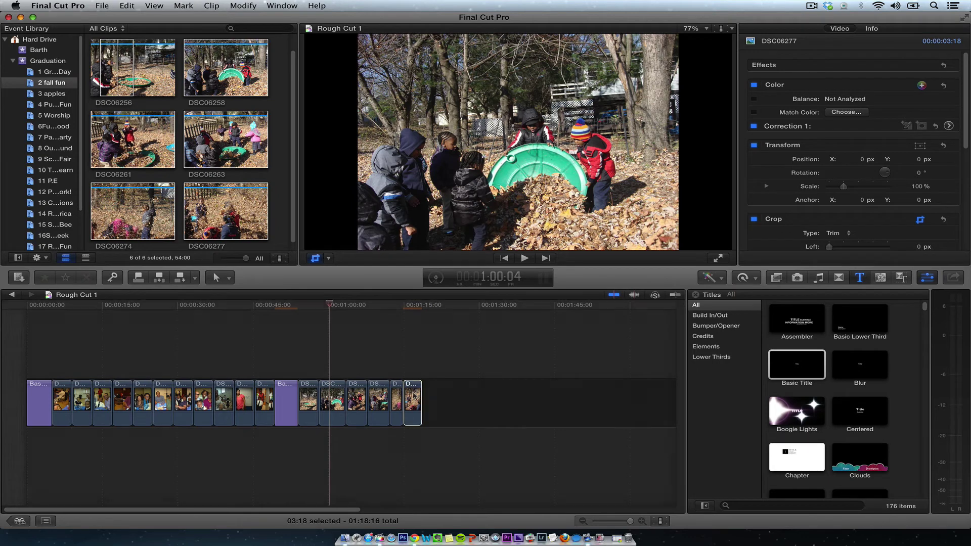
left_click(414, 306)
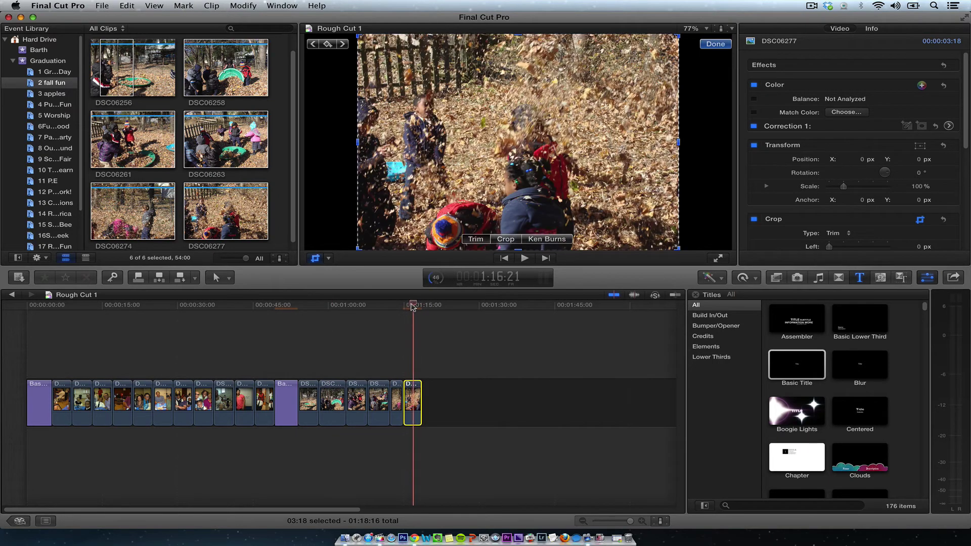
left_click(545, 240)
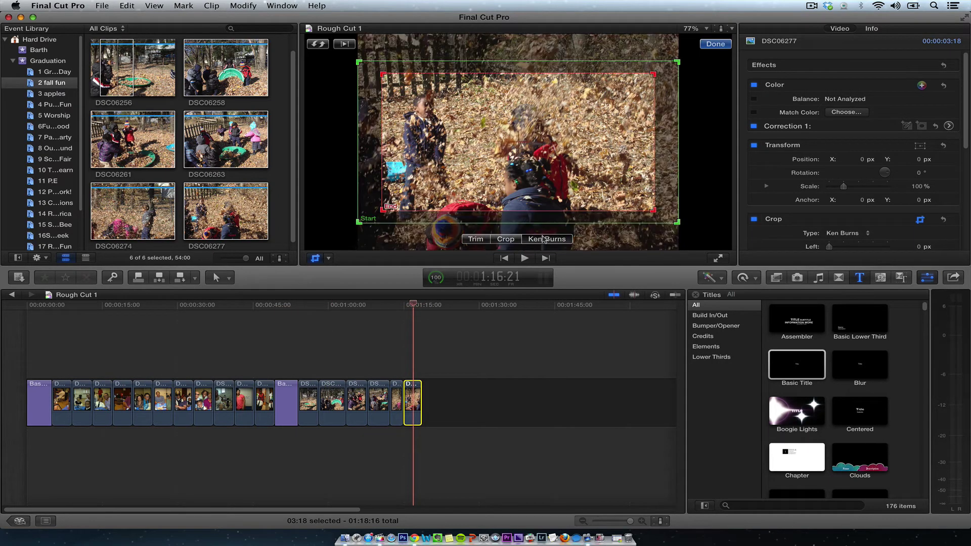
- Give DSC06274 a Ken Burns move with lowered start and end framing
left_click(396, 400)
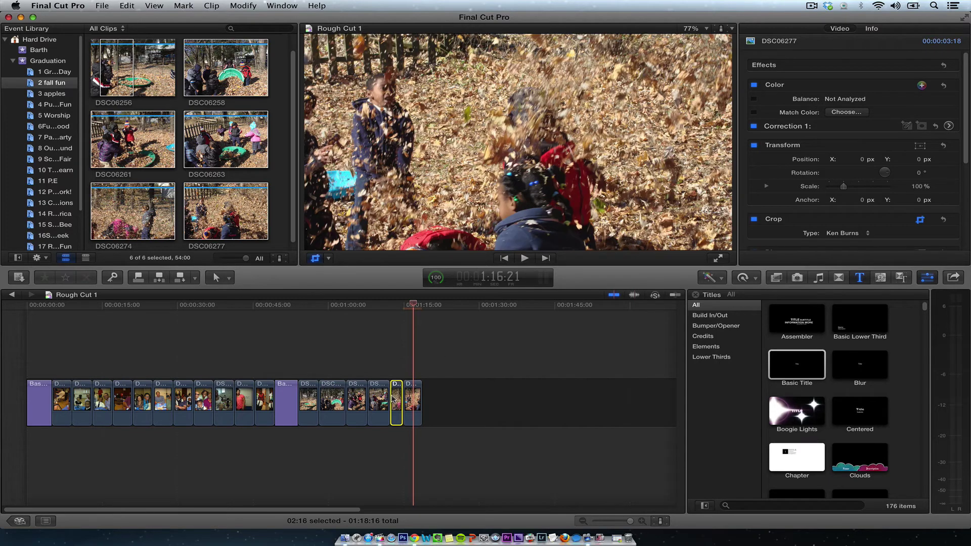
left_click(314, 260)
left_click(314, 259)
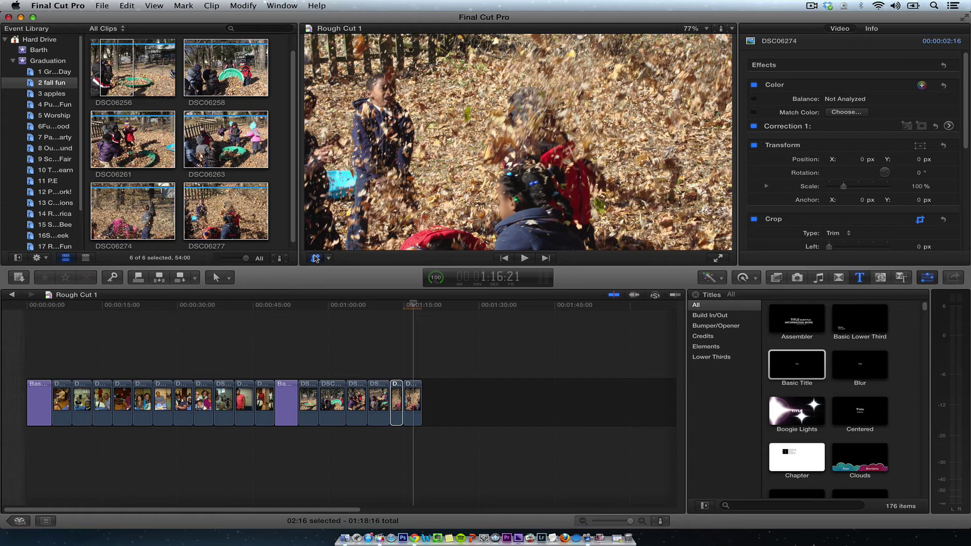
left_click_drag(411, 303, 392, 303)
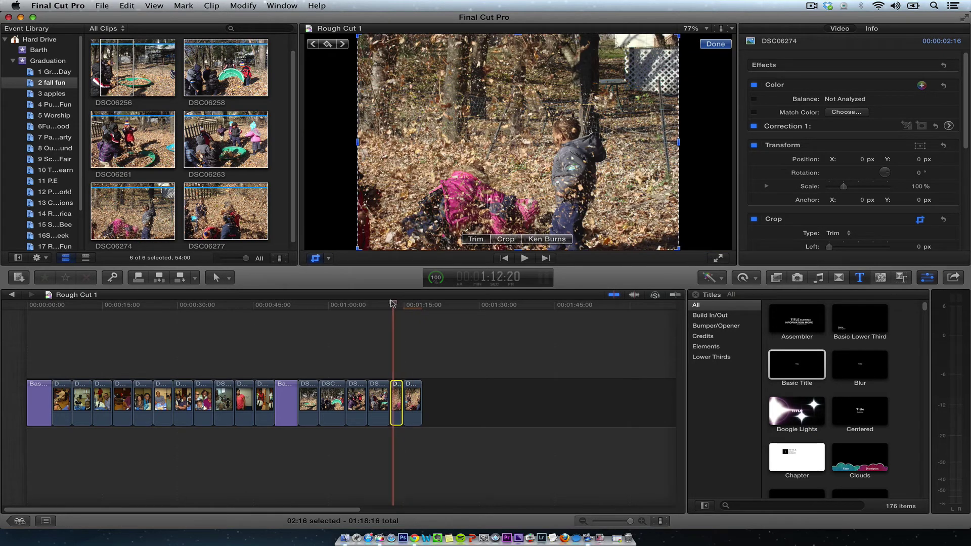
left_click(550, 236)
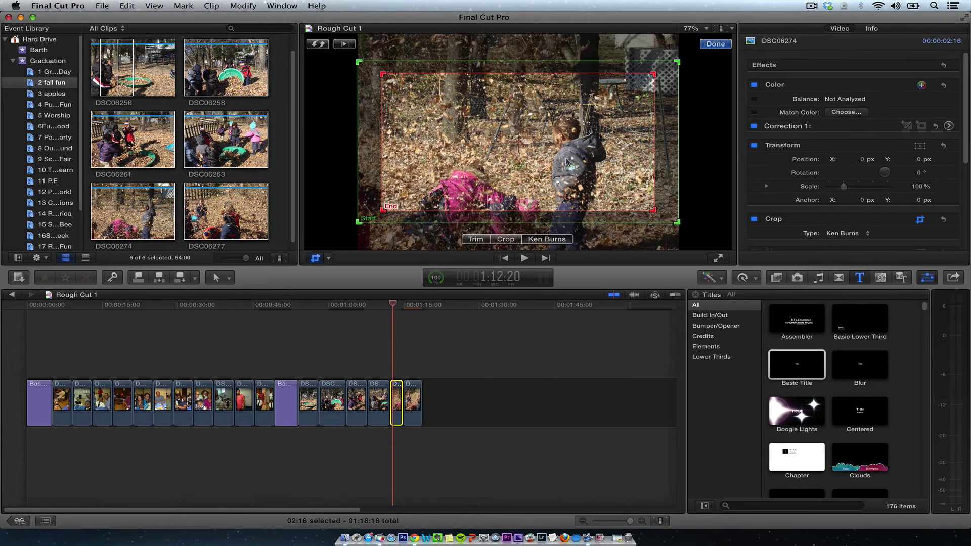
left_click_drag(551, 132, 552, 142)
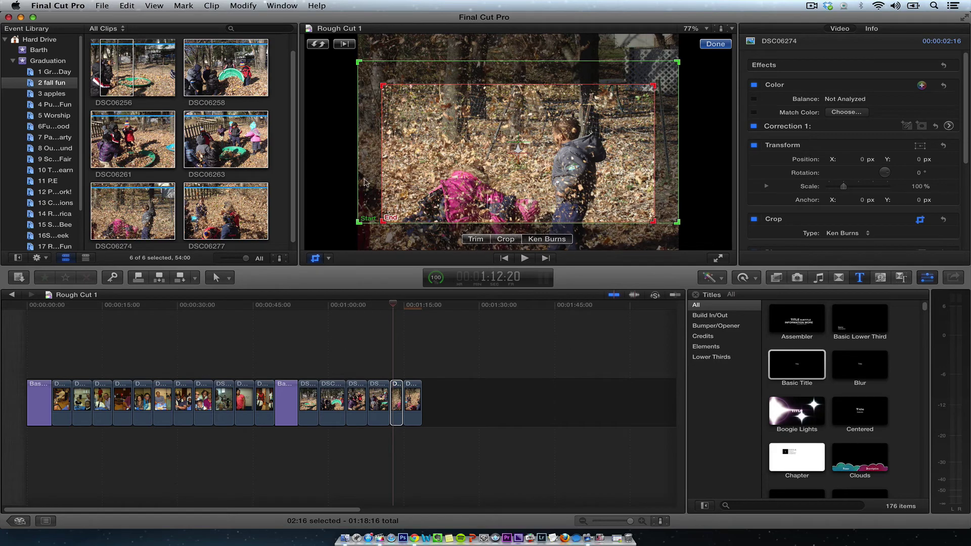
left_click_drag(365, 182, 365, 204)
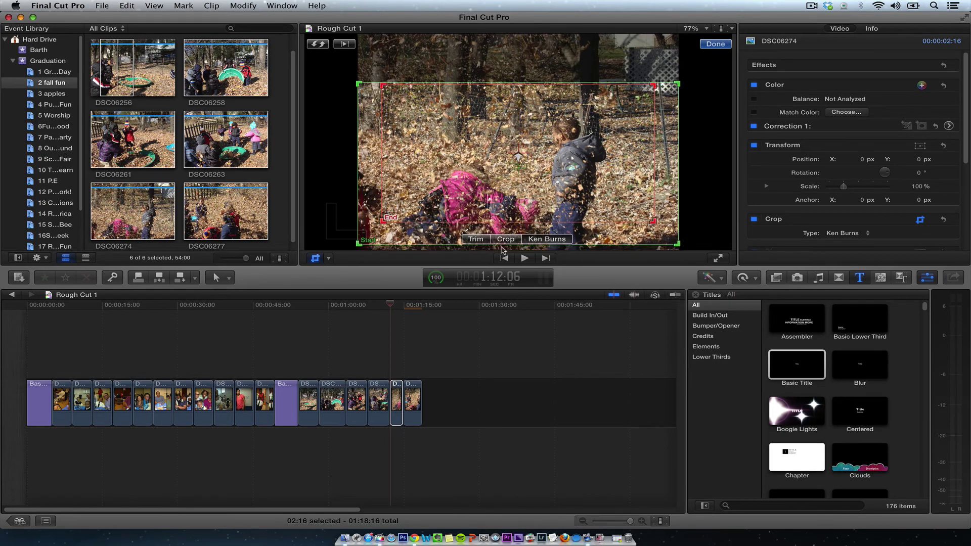
left_click(716, 44)
left_click_drag(390, 311, 329, 347)
- After browsing the 3 apples and 2 fall fun events, trim the Fall Fun title card further
left_click(45, 92)
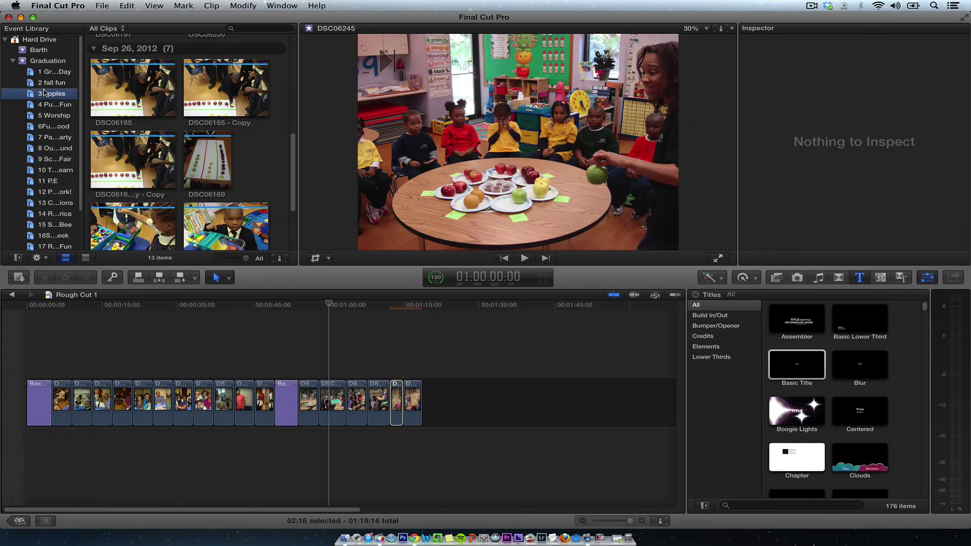
left_click(48, 84)
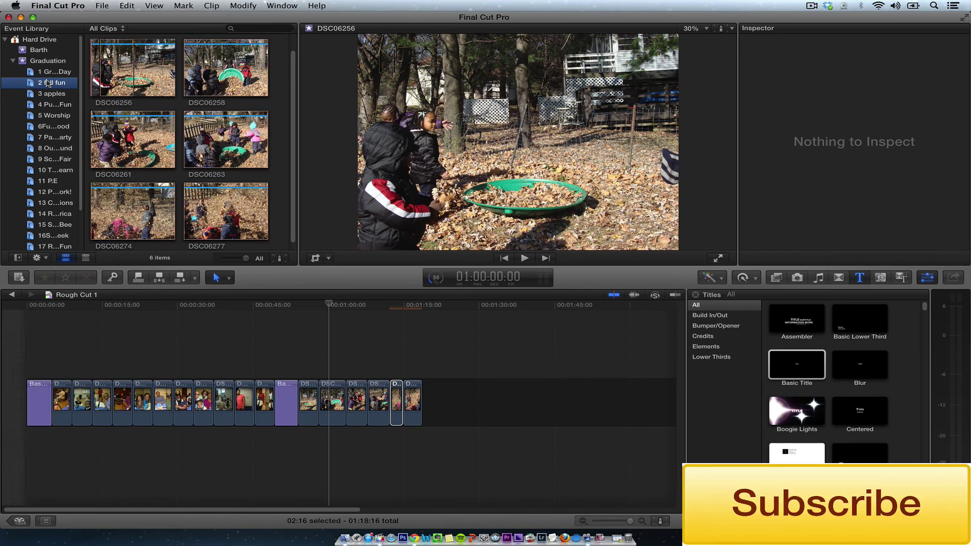
key("super+2")
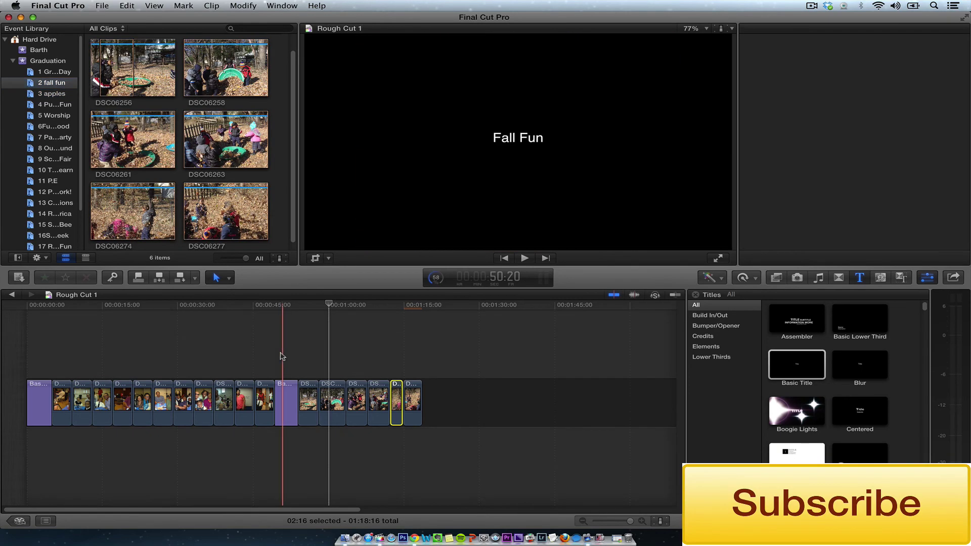
left_click_drag(296, 382, 287, 383)
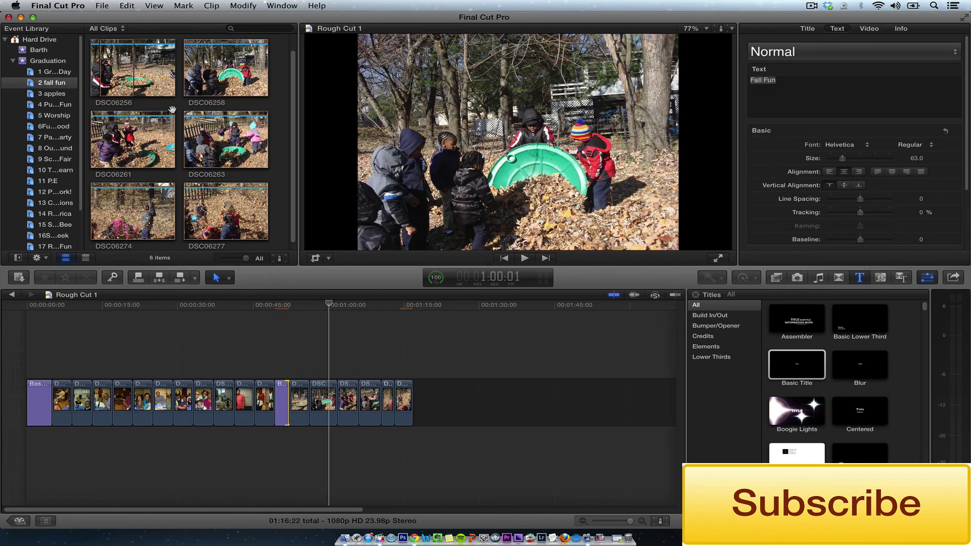
key("super+1")
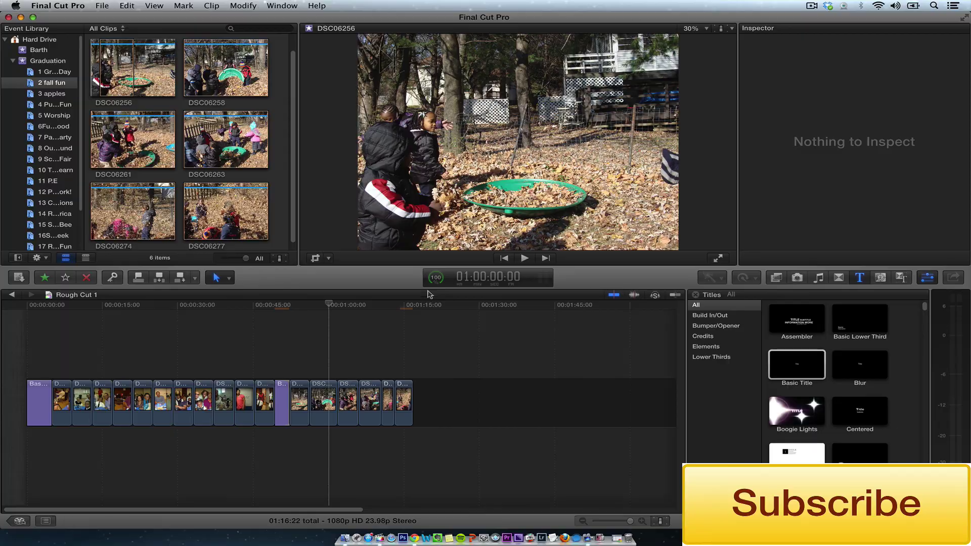